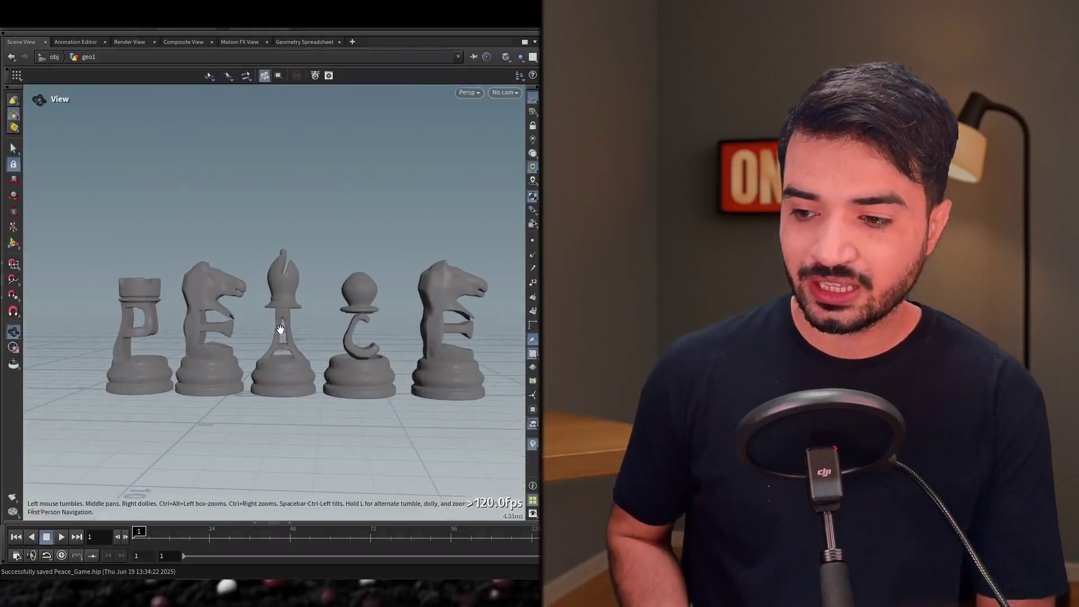
Orbit the view around the imported chess set to inspect the isolated knight
{"action": "left_click_drag", "start_coordinate": [346, 384], "coordinate": [239, 346]}
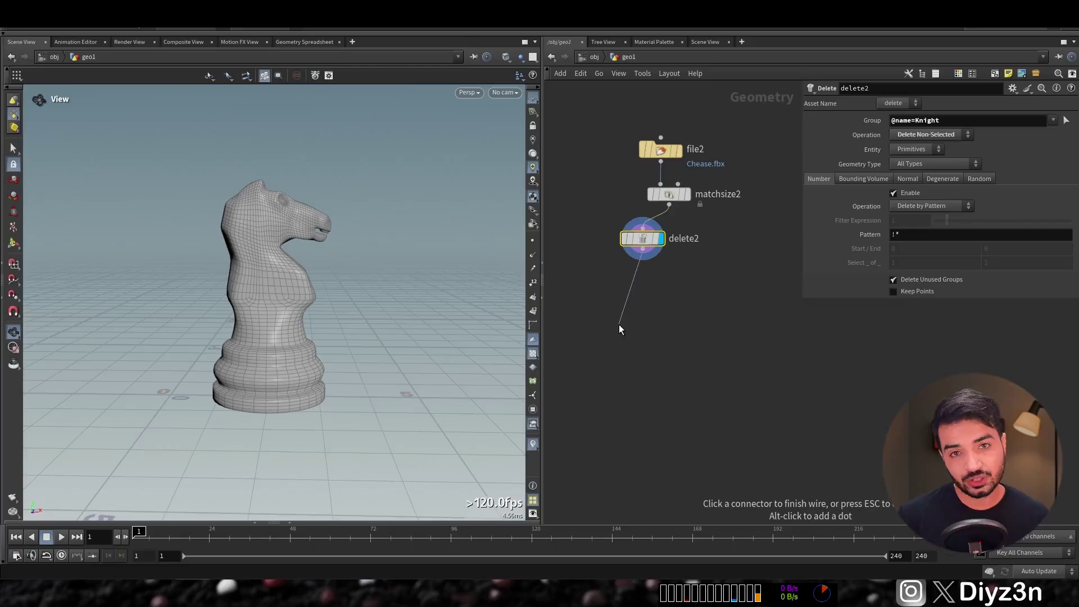
Convert the knight to a volume with a VDB from Polygons node and display it
{"action": "key", "text": "Tab"}
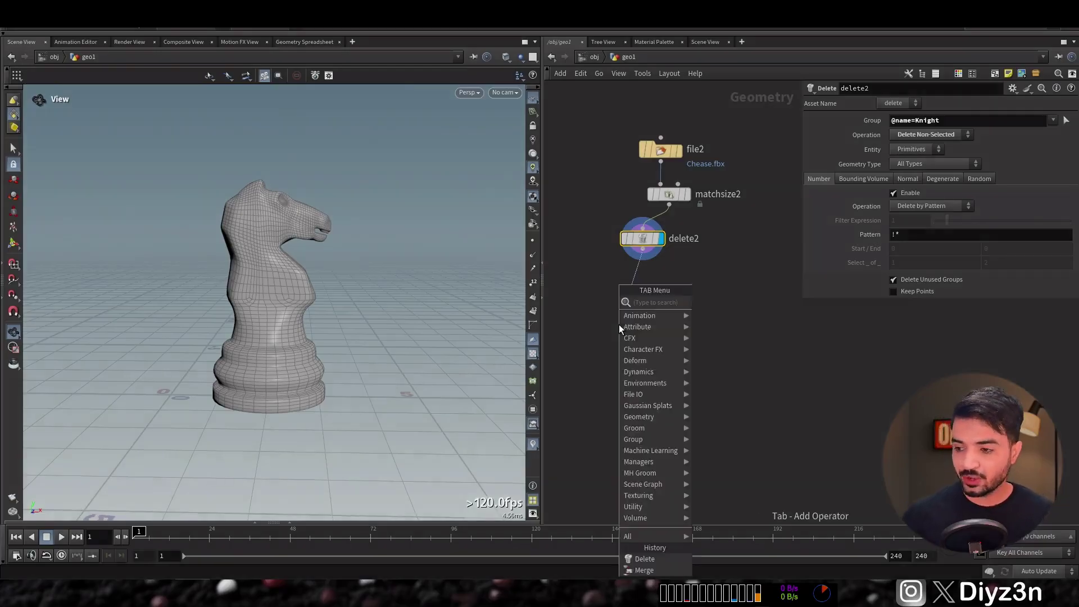
{"action": "type", "text": "vdb f"}
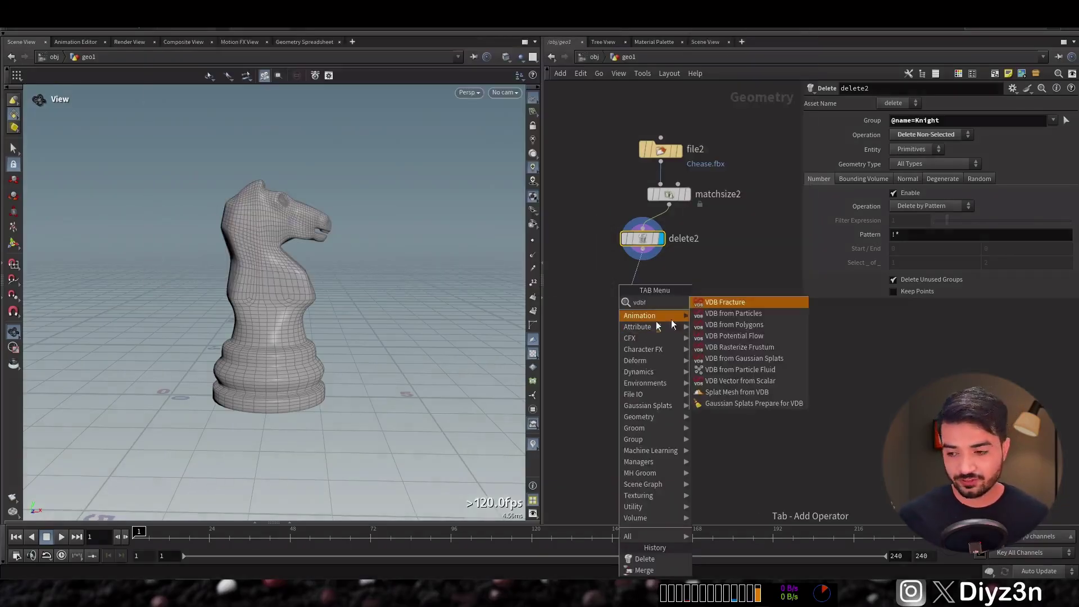
{"action": "left_click", "coordinate": [702, 323]}
{"action": "left_click", "coordinate": [639, 325]}
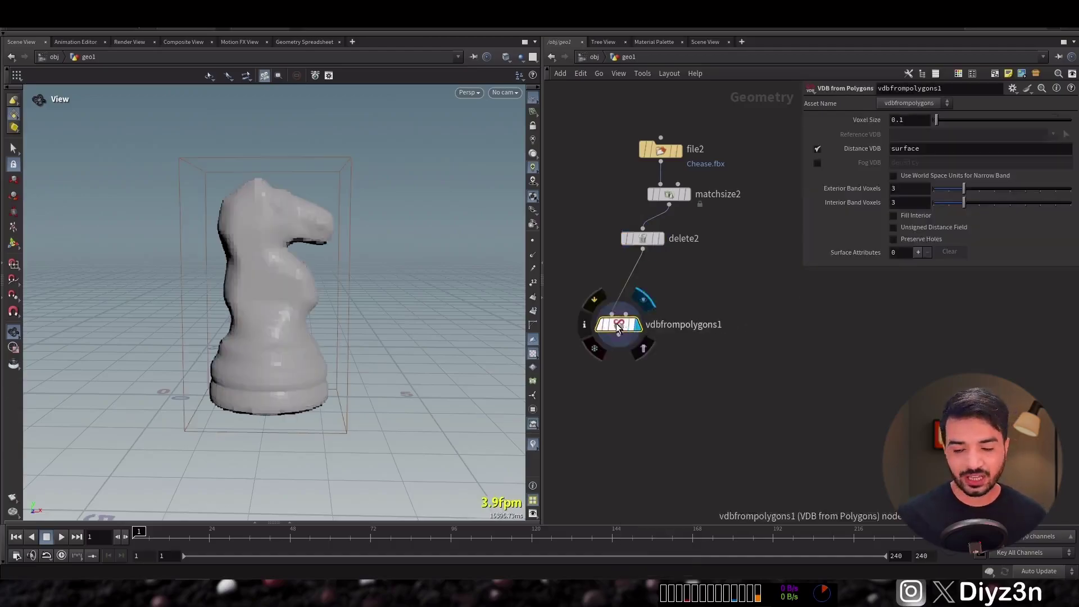
{"action": "left_click_drag", "start_coordinate": [617, 321], "coordinate": [614, 309]}
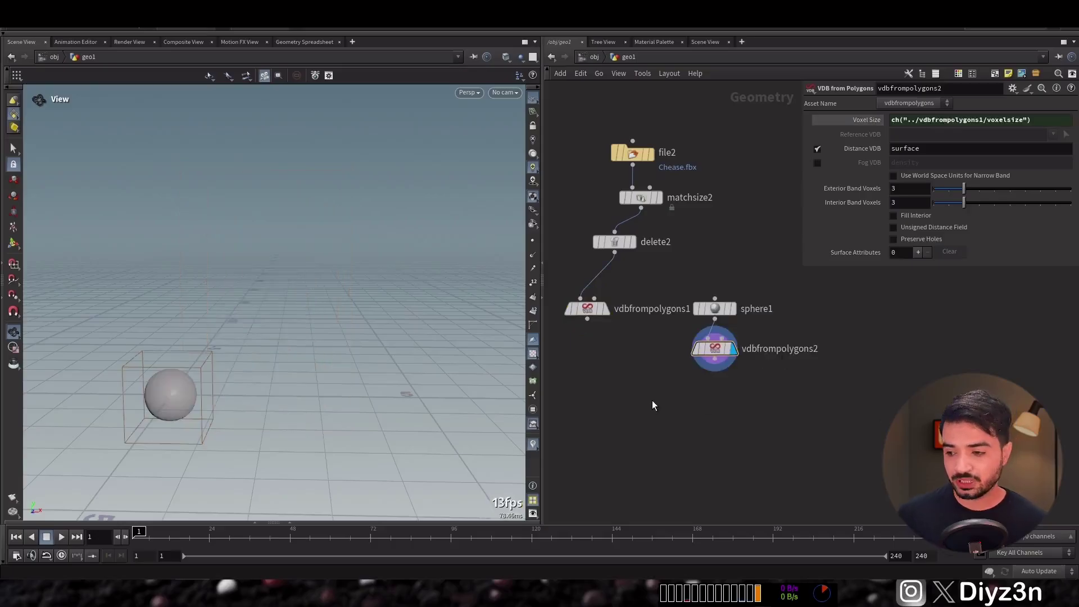
Add a VDB Combine node below the knight's VDB and display its result
{"action": "key", "text": "Tab"}
{"action": "mouse_move", "coordinate": [652, 400]}
{"action": "type", "text": "comb"}
{"action": "left_click", "coordinate": [765, 313]}
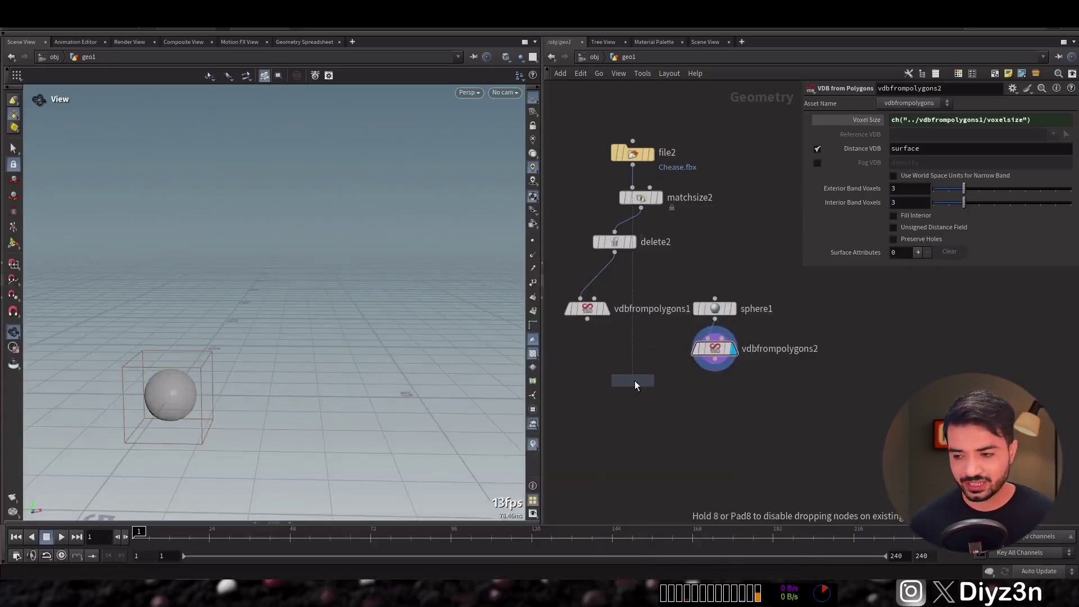
{"action": "left_click", "coordinate": [626, 376]}
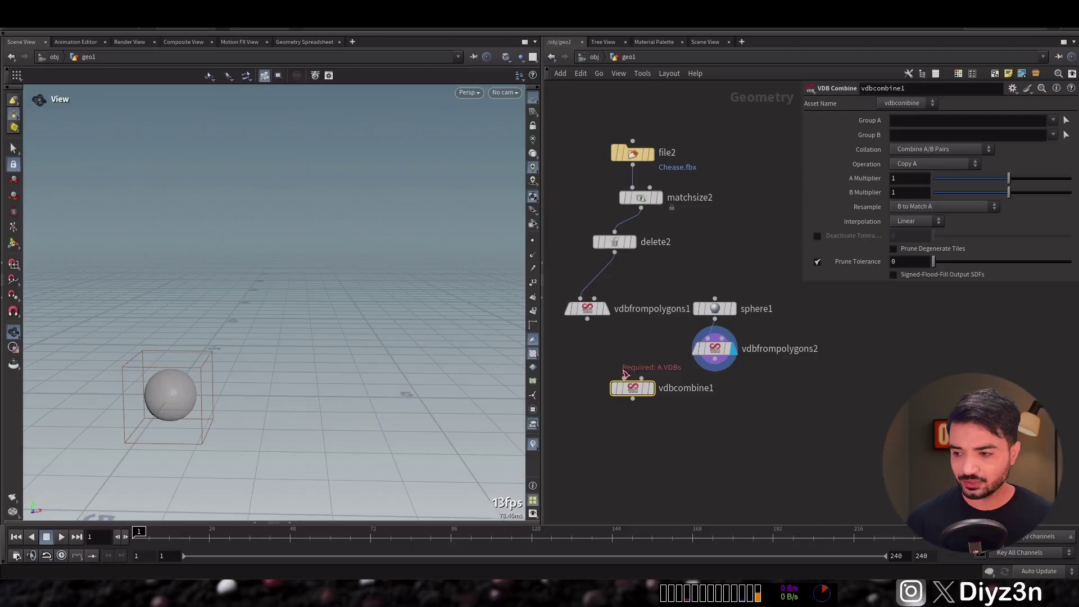
{"action": "left_click", "coordinate": [652, 389]}
Enlarge the sphere and move it along X into the knight
{"action": "left_click", "coordinate": [716, 309]}
{"action": "key", "text": "Return"}
{"action": "left_click_drag", "start_coordinate": [948, 192], "coordinate": [967, 192]}
{"action": "left_click_drag", "start_coordinate": [234, 398], "coordinate": [263, 279]}
Set the combine to SDF Difference and raise the sphere to the knight's middle
{"action": "left_click", "coordinate": [633, 389]}
{"action": "left_click", "coordinate": [934, 164]}
{"action": "left_click", "coordinate": [942, 301]}
{"action": "left_click", "coordinate": [935, 163]}
{"action": "left_click", "coordinate": [933, 321]}
{"action": "left_click", "coordinate": [715, 310]}
{"action": "left_click_drag", "start_coordinate": [281, 360], "coordinate": [315, 360], "text": "alt"}
Set the knight's VDB voxel size to .03
{"action": "left_click", "coordinate": [588, 308]}
{"action": "double_click", "coordinate": [903, 121]}
{"action": "type", "text": ".03"}
{"action": "key", "text": "Return"}
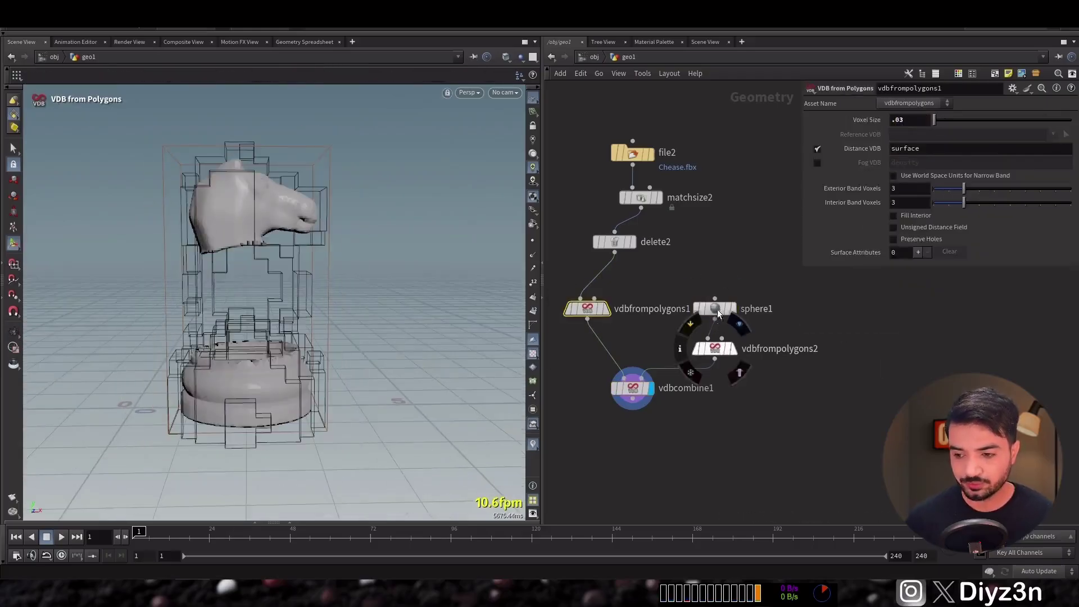
{"action": "left_click", "coordinate": [715, 309]}
Extrude the letter E to depth 1 and convert it to a VDB
{"action": "scroll", "coordinate": [713, 393], "scroll_direction": "down", "scroll_amount": 1}
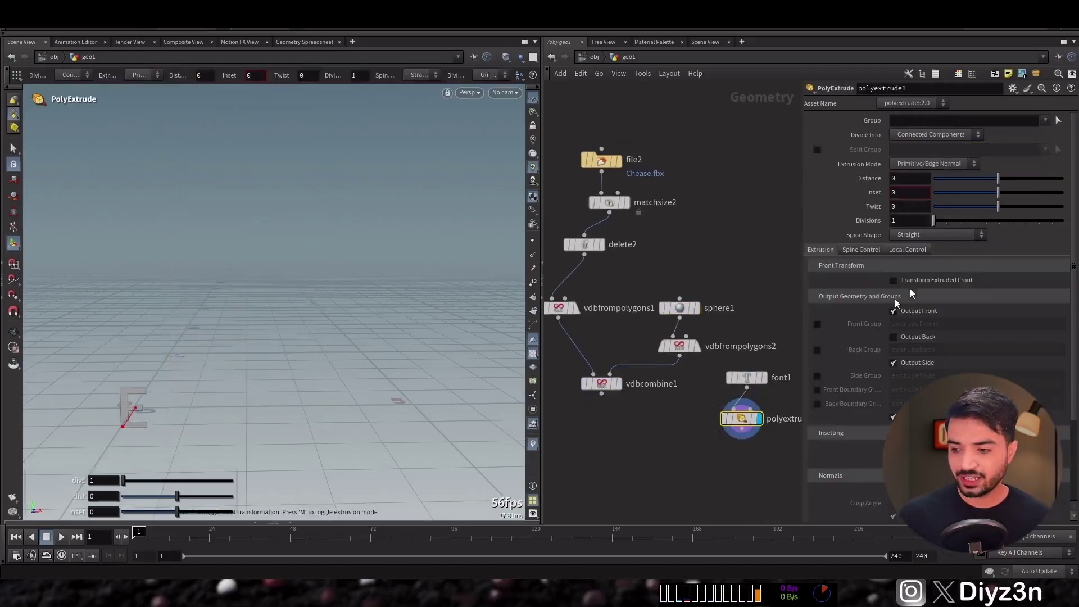
{"action": "left_click_drag", "start_coordinate": [994, 184], "coordinate": [1063, 180]}
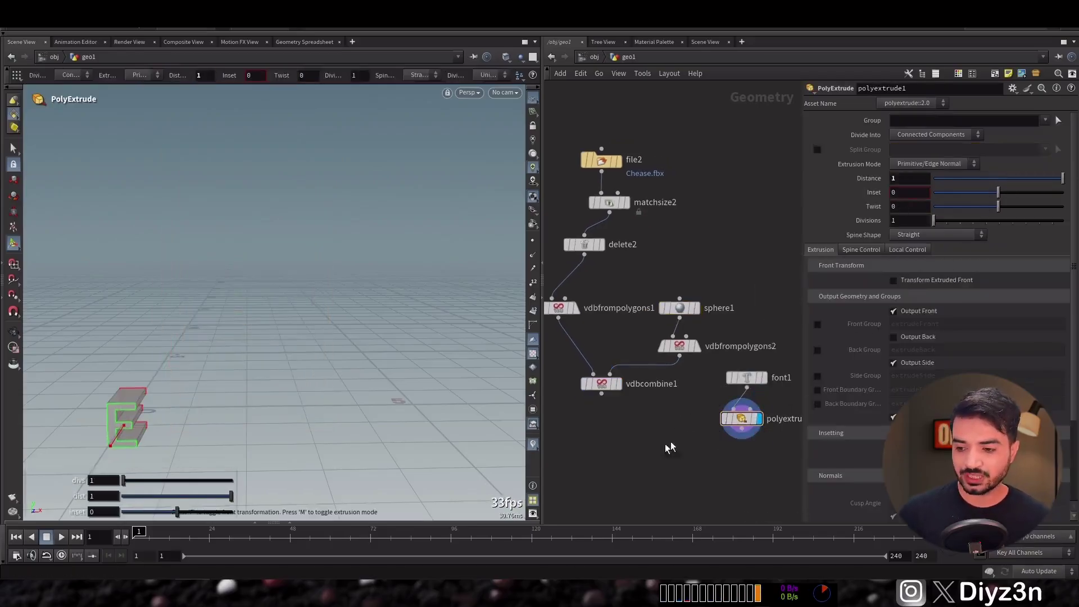
{"action": "left_click_drag", "start_coordinate": [680, 347], "coordinate": [728, 455], "text": "alt"}
{"action": "left_click", "coordinate": [745, 453]}
{"action": "left_click", "coordinate": [742, 418]}
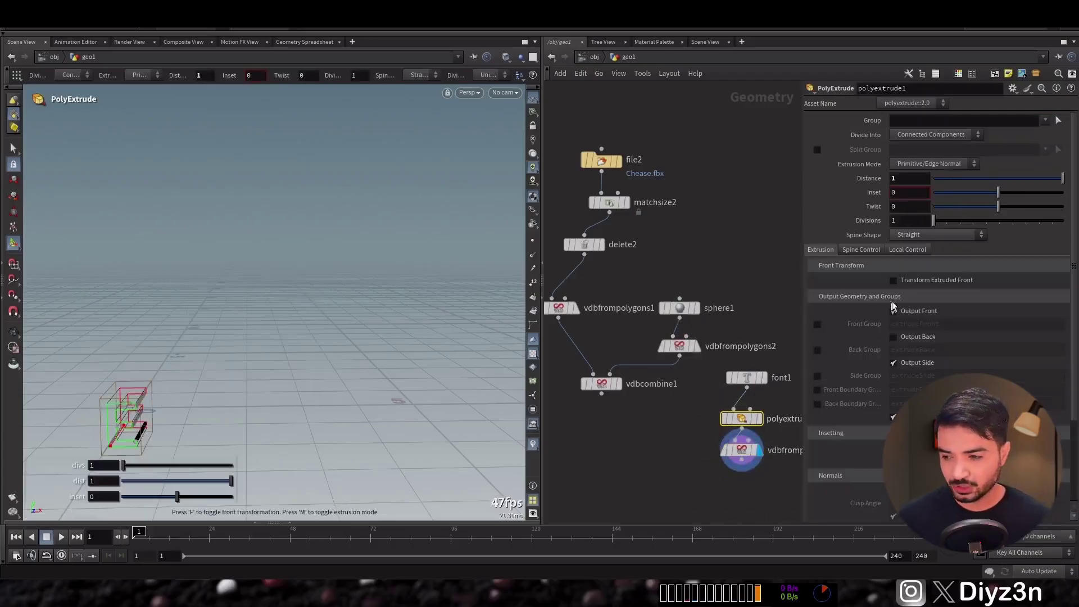
Merge the E's VDB into the knight with a second VDB Combine set to SDF Union
{"action": "mouse_move", "coordinate": [605, 388]}
{"action": "left_mouse_down", "text": "alt"}
{"action": "mouse_move", "coordinate": [625, 495]}
{"action": "mouse_move", "coordinate": [612, 390]}
{"action": "left_mouse_up", "text": "alt"}
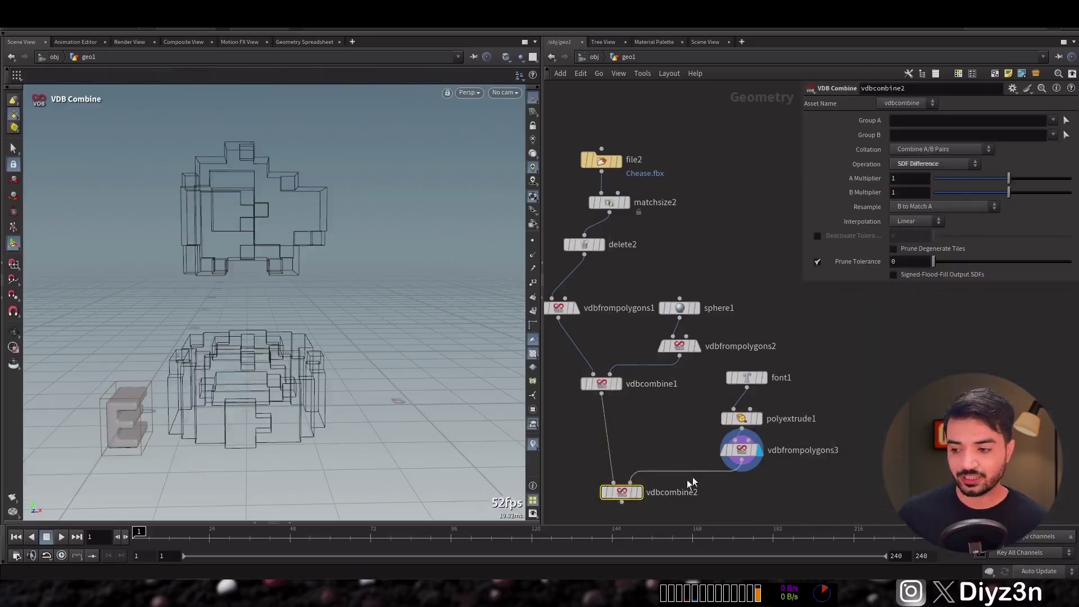
{"action": "left_click", "coordinate": [642, 494]}
{"action": "left_click", "coordinate": [934, 164]}
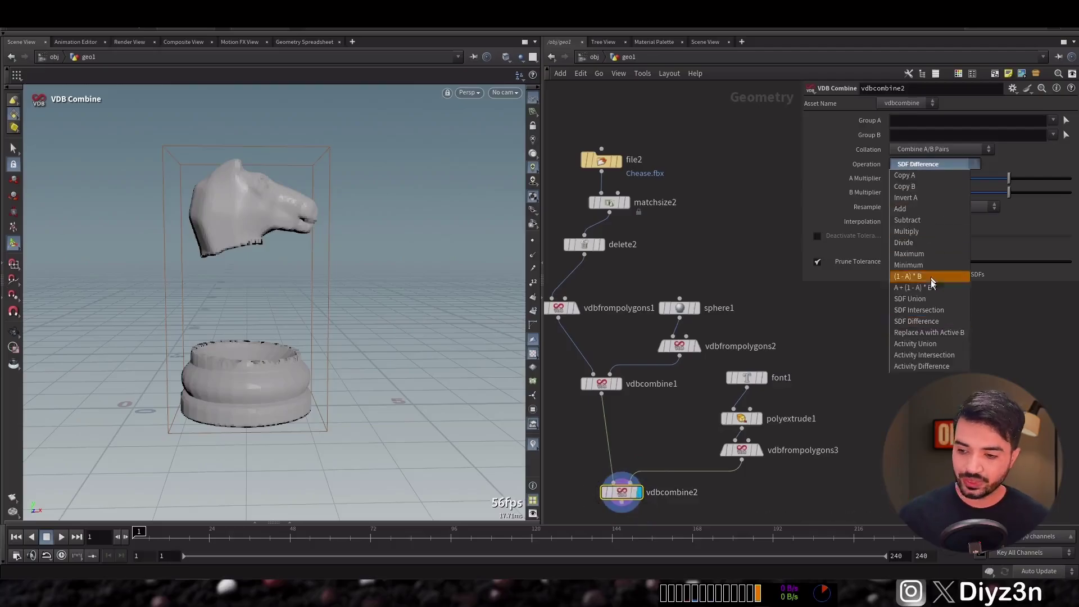
{"action": "left_click", "coordinate": [931, 298]}
Tidy the font, extrude and VDB nodes into a neat column above vdbcombine2
{"action": "middle_click_drag", "start_coordinate": [725, 494], "coordinate": [715, 416]}
{"action": "left_click_drag", "start_coordinate": [737, 300], "coordinate": [738, 268]}
{"action": "left_click_drag", "start_coordinate": [740, 379], "coordinate": [746, 402]}
{"action": "left_click_drag", "start_coordinate": [733, 343], "coordinate": [733, 315]}
{"action": "left_click_drag", "start_coordinate": [737, 397], "coordinate": [738, 374]}
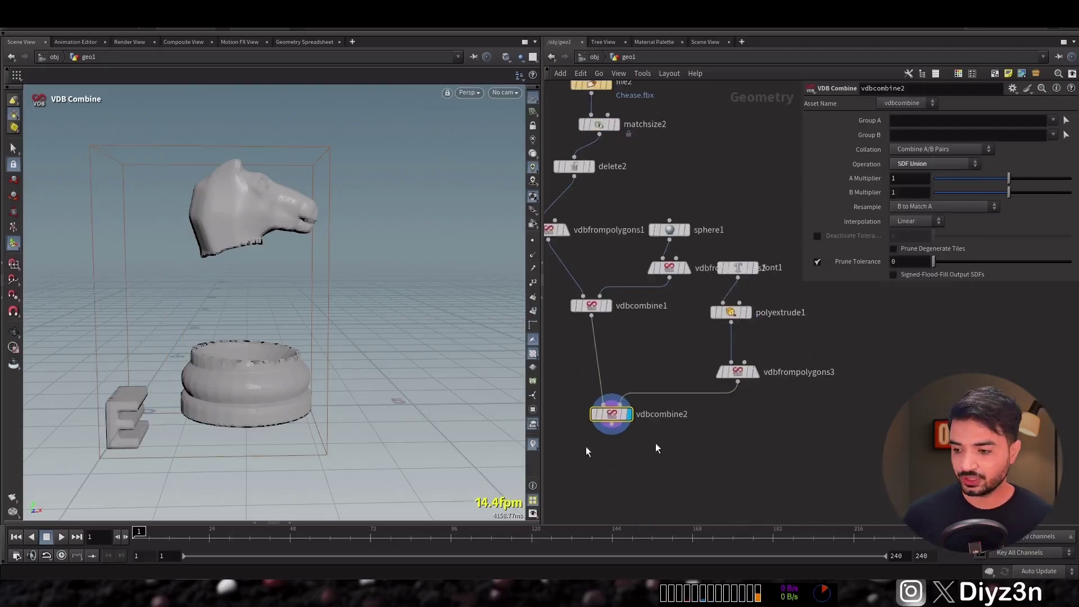
{"action": "left_click_drag", "start_coordinate": [611, 416], "coordinate": [611, 422]}
Place the E between the knight's base and head at font size 2.5
{"action": "left_click", "coordinate": [738, 268]}
{"action": "left_click_drag", "start_coordinate": [167, 377], "coordinate": [274, 273]}
{"action": "middle_click_drag", "start_coordinate": [905, 360], "coordinate": [922, 363]}
{"action": "left_click_drag", "start_coordinate": [225, 349], "coordinate": [360, 343], "text": "alt"}
{"action": "left_click_drag", "start_coordinate": [311, 315], "coordinate": [280, 315]}
{"action": "left_click_drag", "start_coordinate": [337, 359], "coordinate": [180, 371], "text": "alt"}
Add a Convert VDB node after vdbcombine2 set to output polygons
{"action": "middle_click_drag", "start_coordinate": [611, 442], "coordinate": [609, 385]}
{"action": "key", "text": "Tab"}
{"action": "type", "text": "vdbc"}
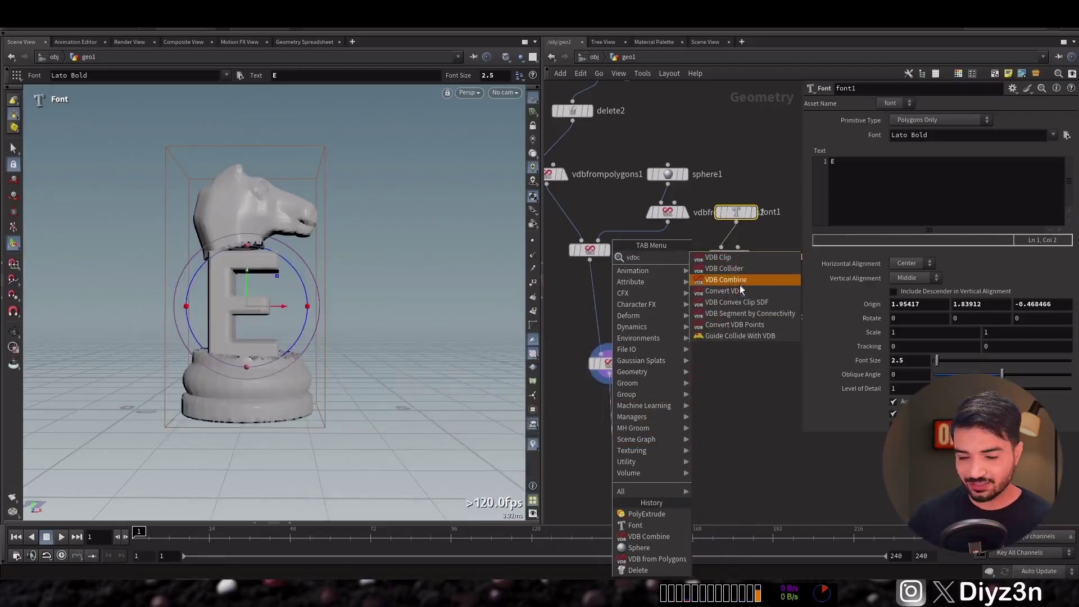
{"action": "left_click", "coordinate": [724, 291]}
{"action": "left_click", "coordinate": [631, 436]}
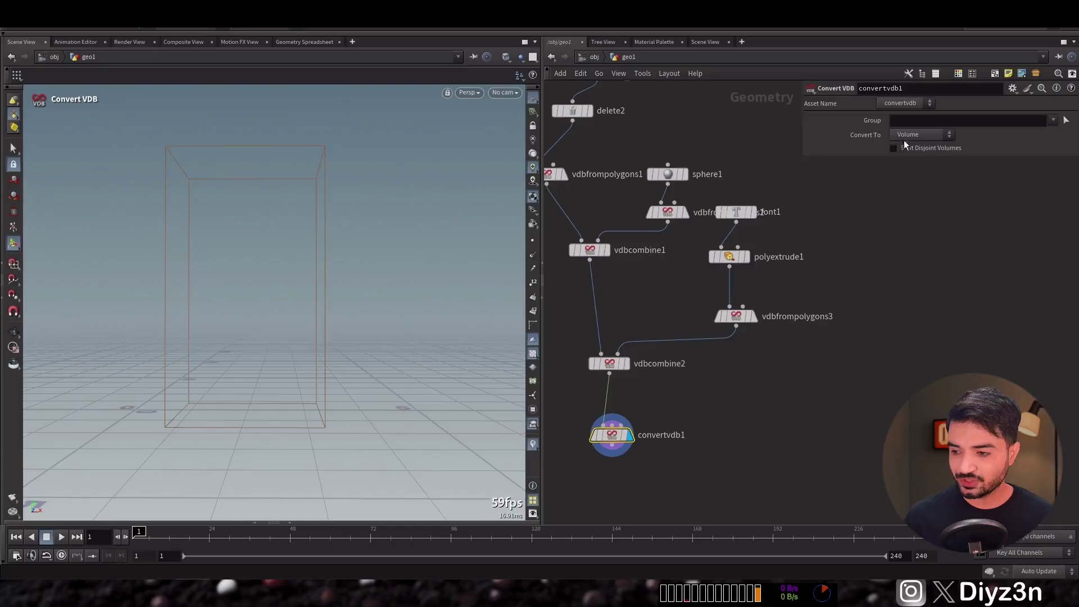
{"action": "left_click", "coordinate": [912, 168]}
Orbit around the knight mesh to inspect the E fused into its middle
{"action": "key", "text": "Escape"}
{"action": "mouse_move", "coordinate": [174, 357]}
{"action": "left_mouse_down"}
{"action": "mouse_move", "coordinate": [104, 357]}
{"action": "mouse_move", "coordinate": [204, 359]}
{"action": "mouse_move", "coordinate": [178, 359]}
{"action": "left_mouse_up"}
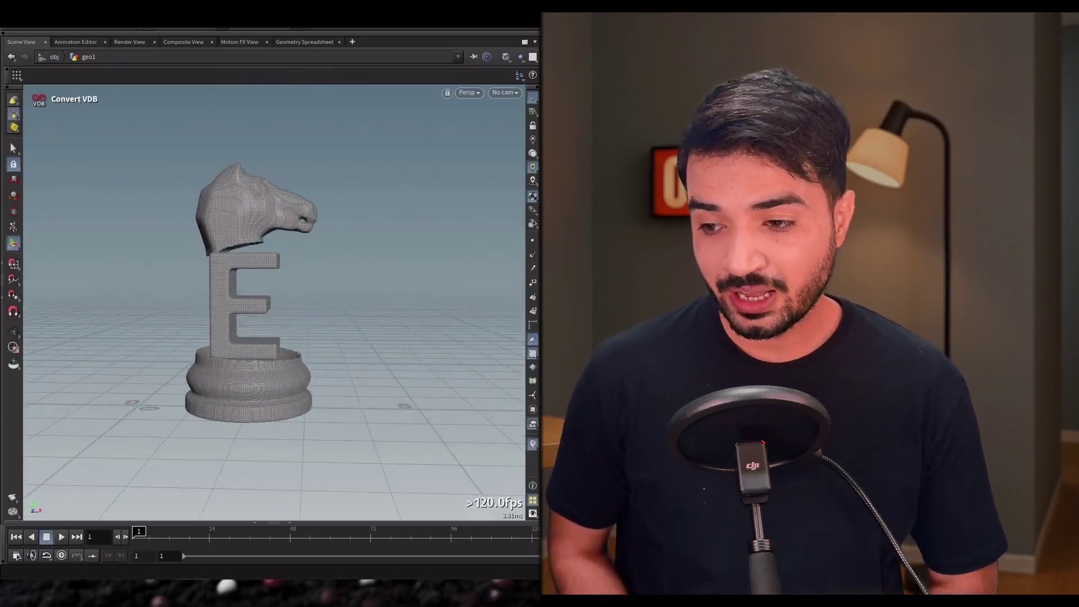
{"action": "key", "text": "Escape"}
{"action": "left_click_drag", "start_coordinate": [221, 344], "coordinate": [175, 357]}
{"action": "key", "text": "Return"}
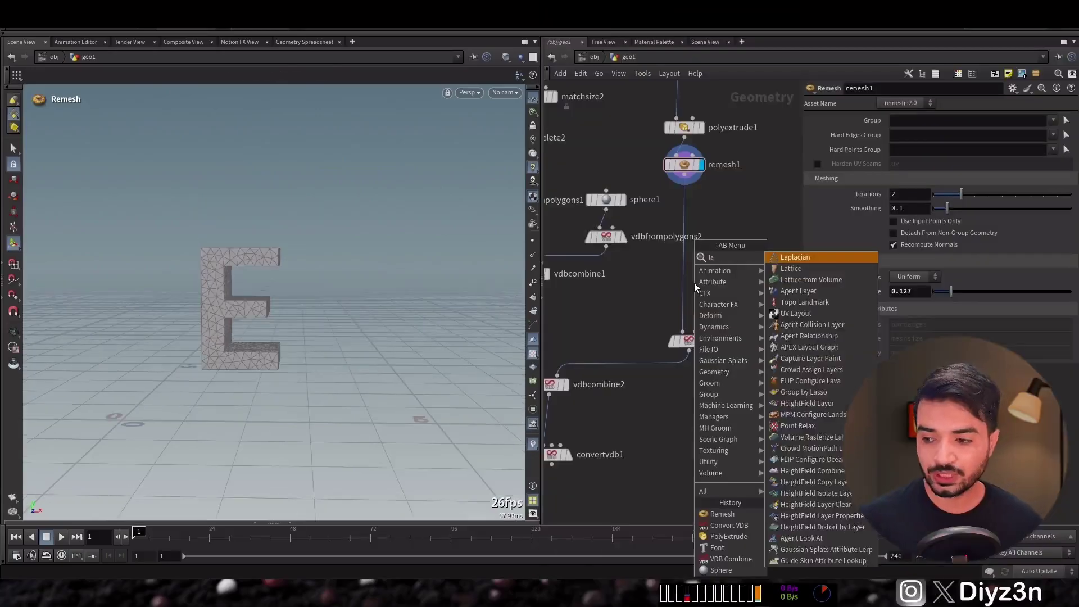
Add a Lattice after the remeshed E and a subdivided box cage bounding the E
{"action": "left_click", "coordinate": [791, 268]}
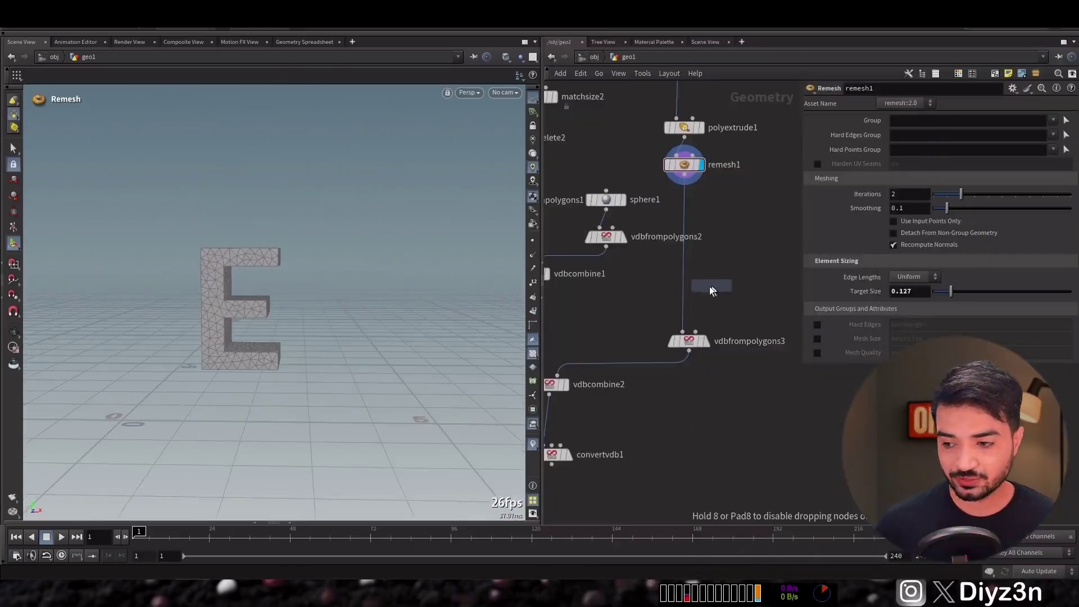
{"action": "left_click", "coordinate": [711, 290]}
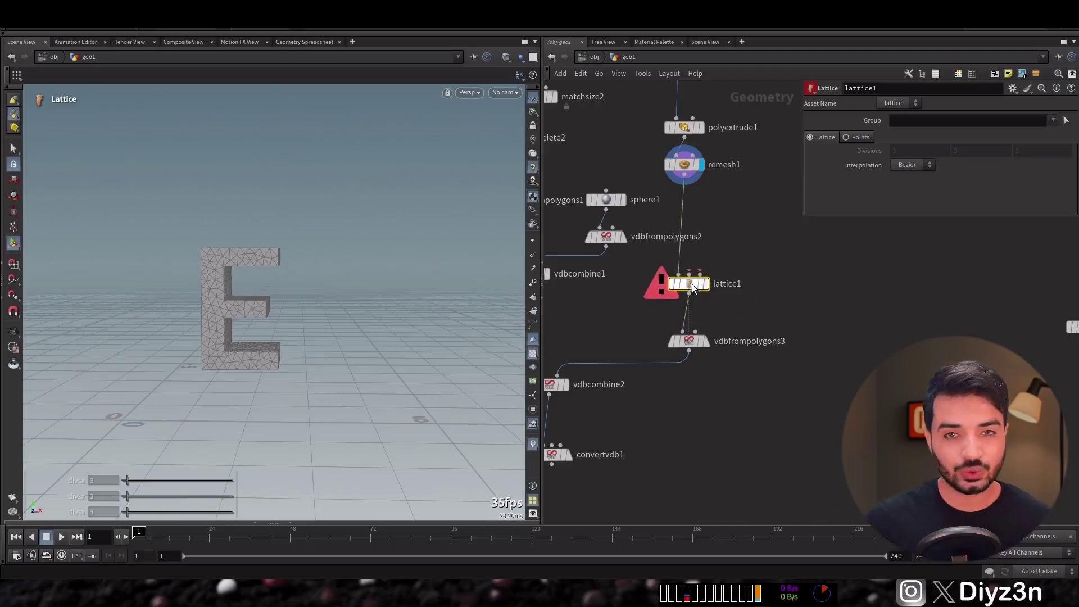
{"action": "key", "text": "Tab"}
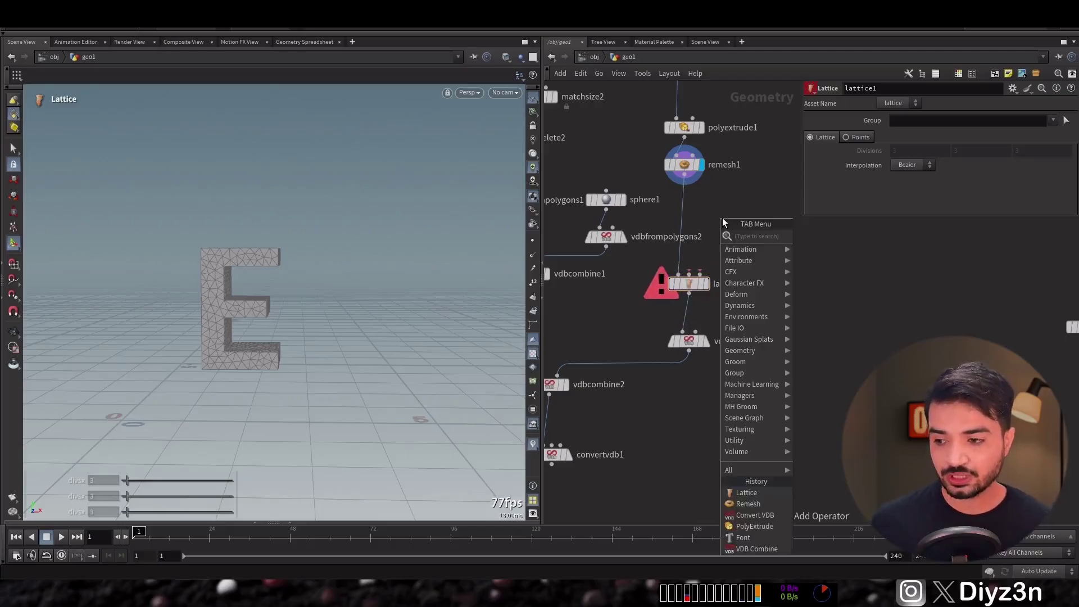
{"action": "type", "text": "cub"}
{"action": "left_click", "coordinate": [835, 236]}
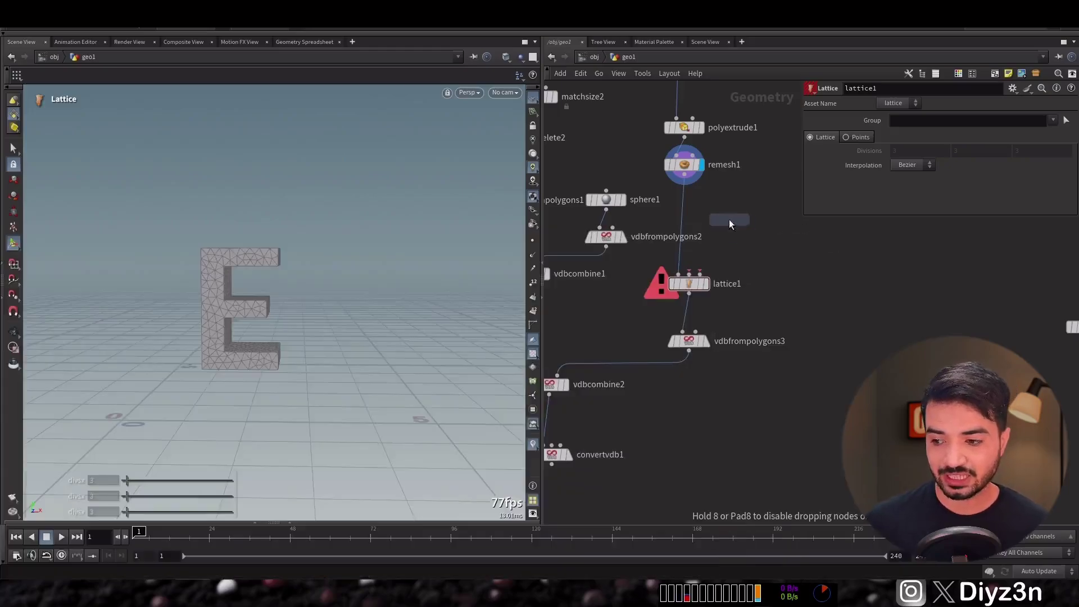
{"action": "left_click", "coordinate": [727, 217]}
{"action": "left_click", "coordinate": [726, 206]}
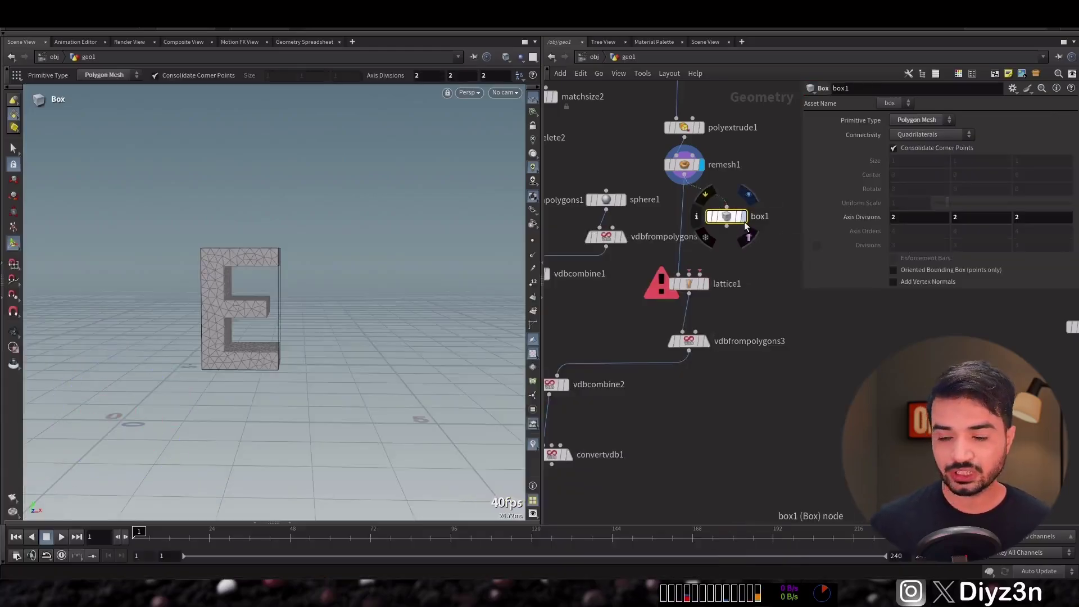
{"action": "left_click", "coordinate": [744, 220]}
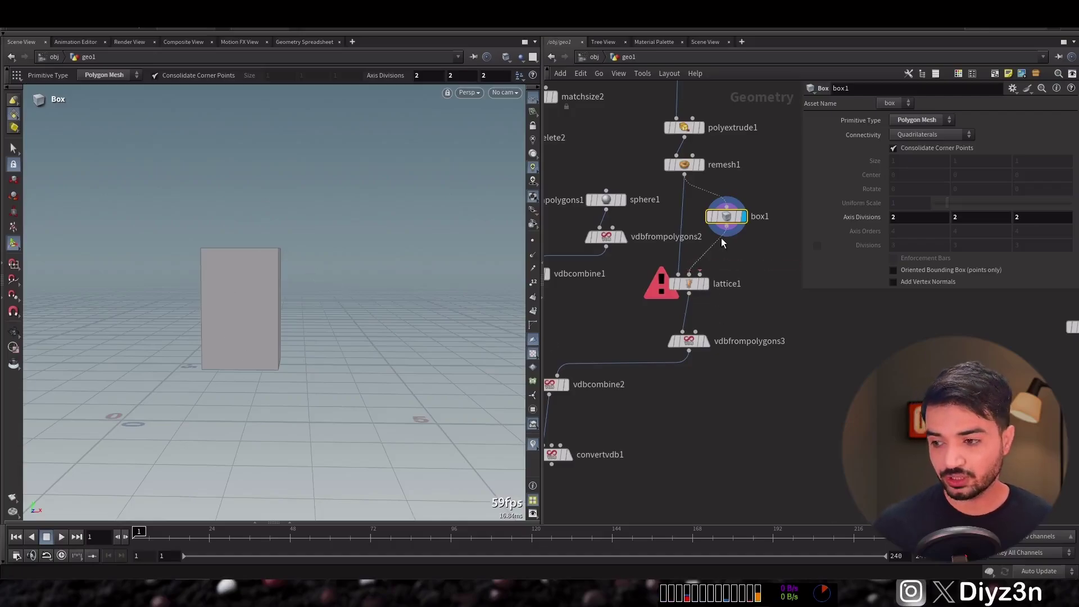
{"action": "left_click_drag", "start_coordinate": [726, 222], "coordinate": [724, 205]}
{"action": "middle_click_drag", "start_coordinate": [859, 217], "coordinate": [985, 207]}
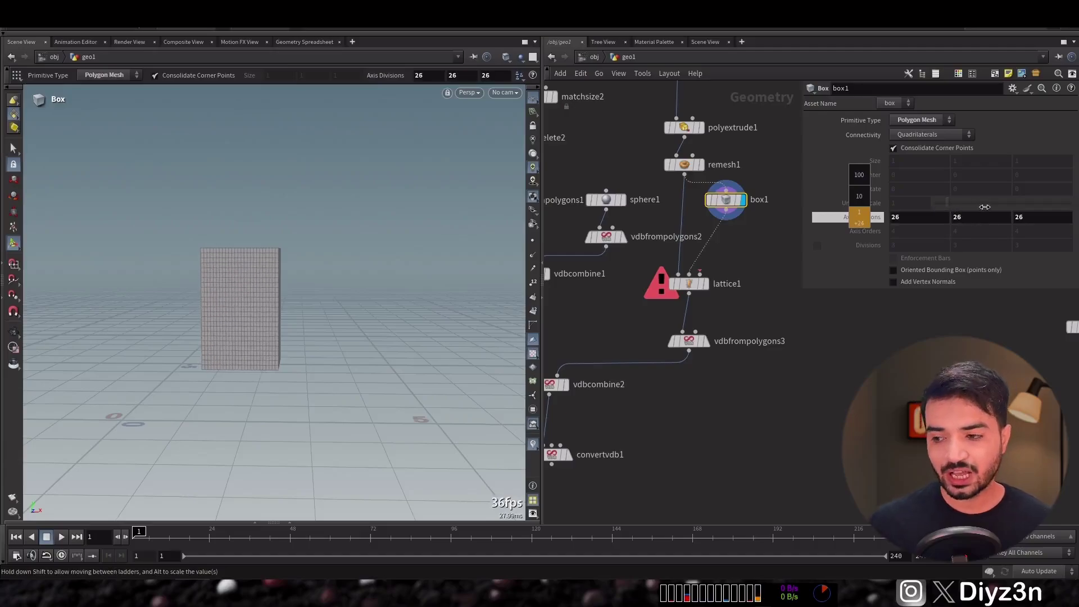
Add a Sculpt node to the box and push the cage's left side inward
{"action": "key", "text": "Tab"}
{"action": "type", "text": "scul"}
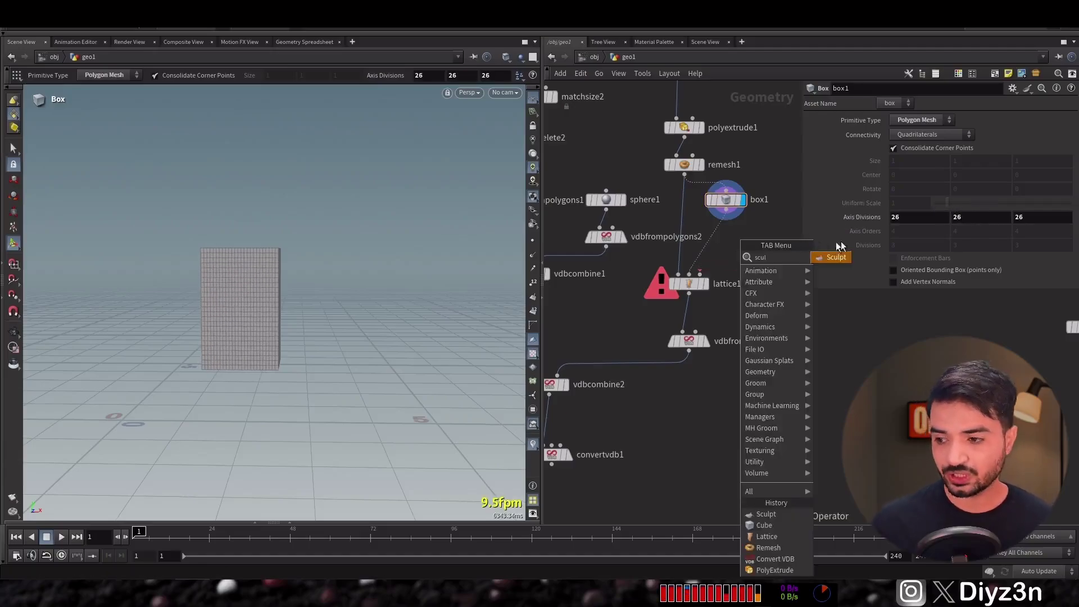
{"action": "left_click", "coordinate": [828, 256]}
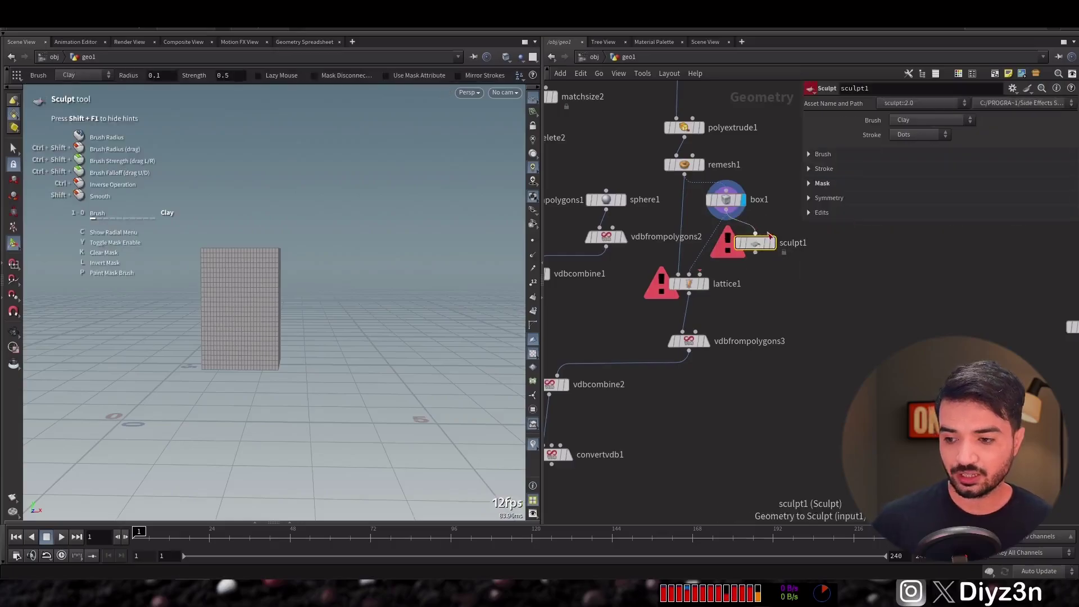
{"action": "left_click", "coordinate": [772, 243]}
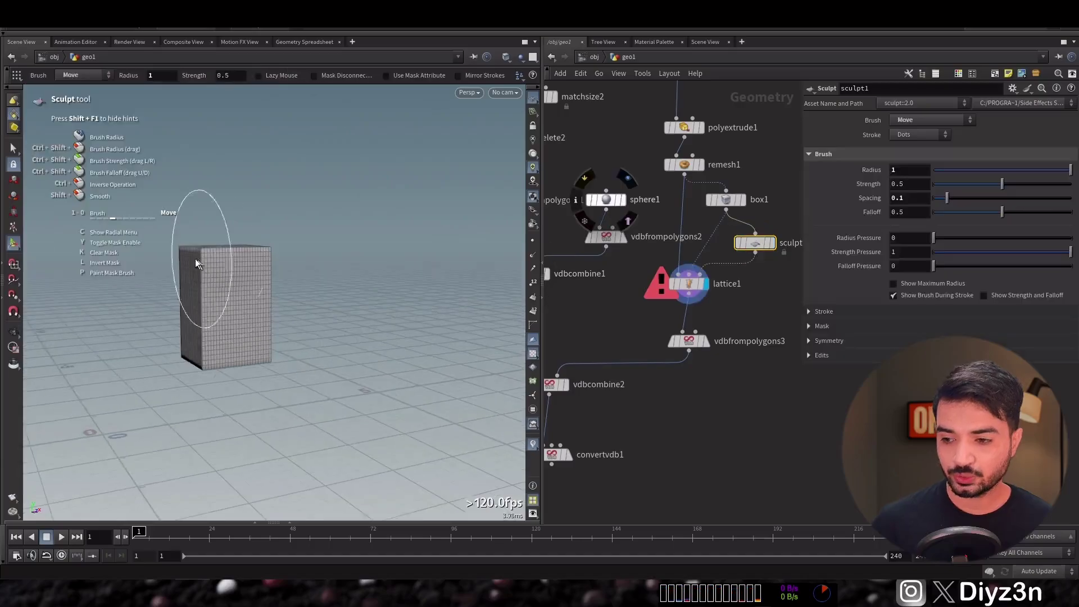
{"action": "left_click_drag", "start_coordinate": [196, 258], "coordinate": [206, 263]}
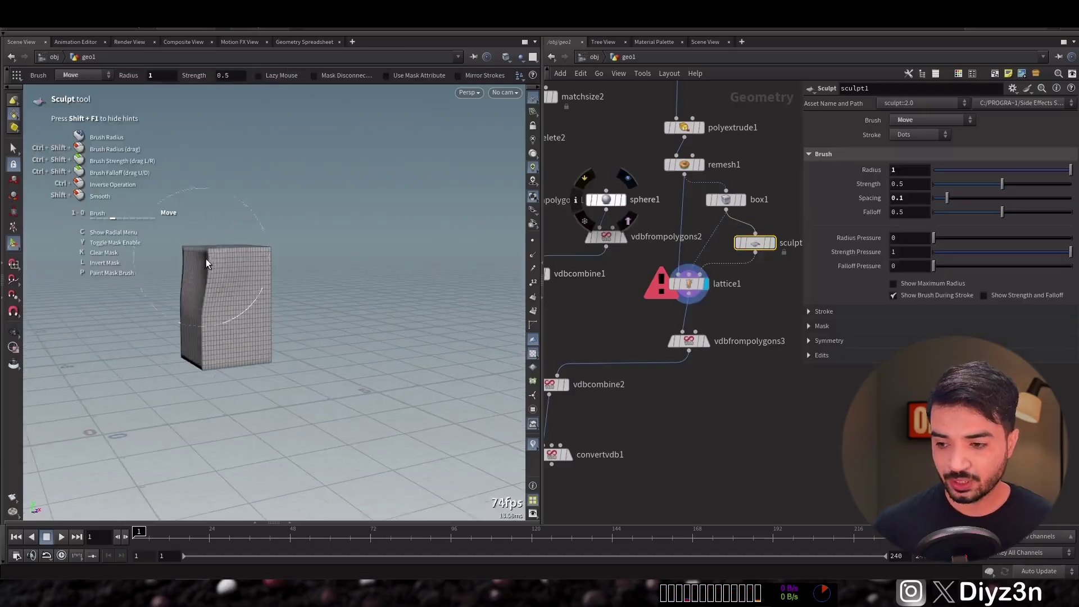
{"action": "left_click", "coordinate": [686, 283]}
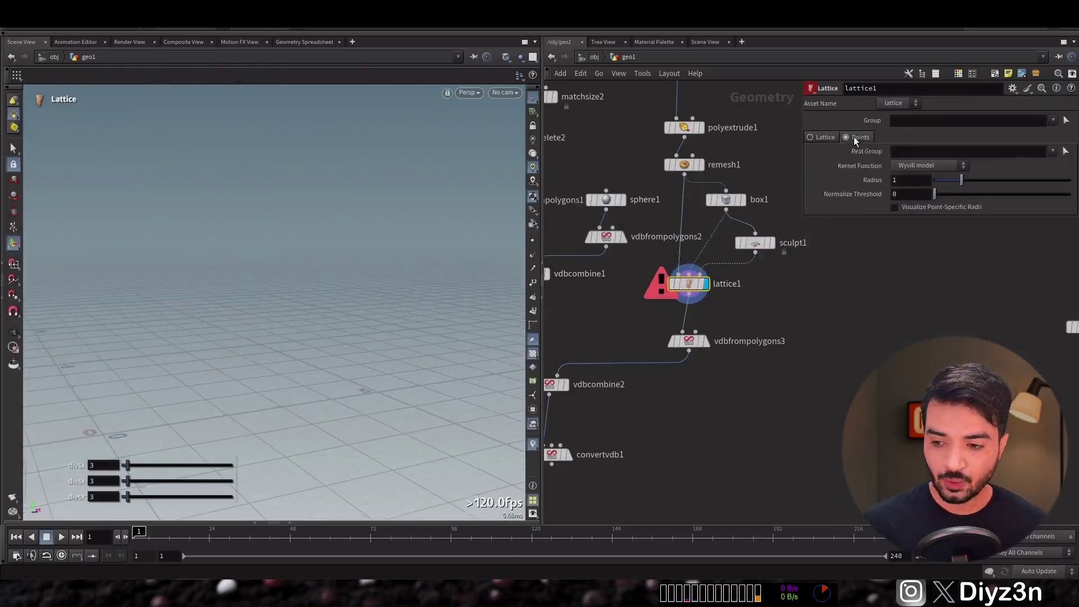
Pull the cage's upper right corner outward and push its lower section left
{"action": "left_click_drag", "start_coordinate": [132, 324], "coordinate": [264, 258], "text": "alt"}
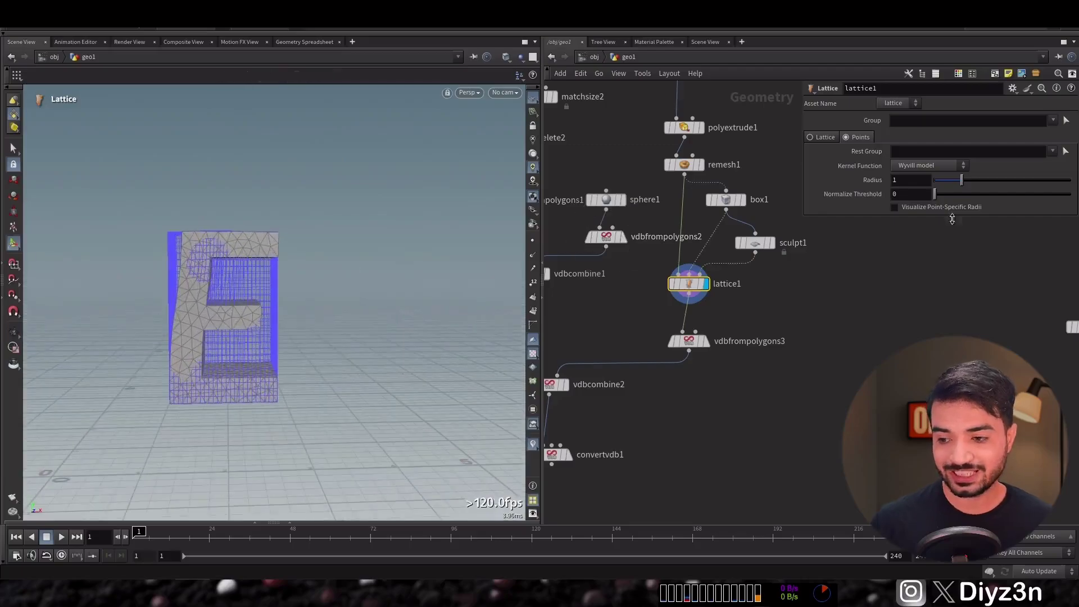
{"action": "left_click", "coordinate": [756, 243]}
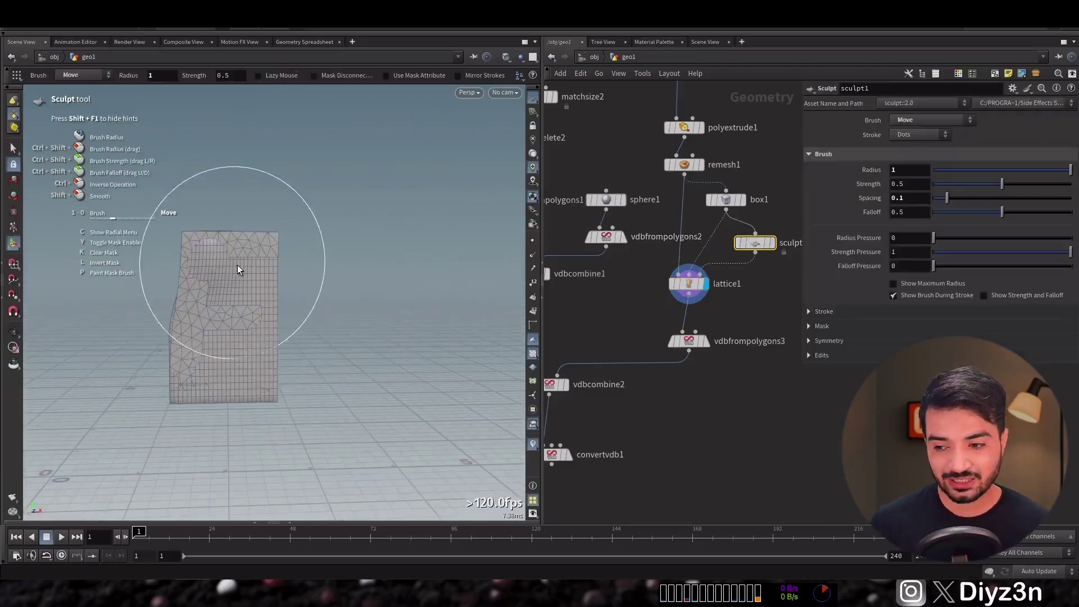
{"action": "mouse_move", "coordinate": [323, 265]}
{"action": "left_mouse_down", "text": "alt"}
{"action": "mouse_move", "coordinate": [243, 287]}
{"action": "mouse_move", "coordinate": [257, 274]}
{"action": "mouse_move", "coordinate": [286, 281]}
{"action": "left_mouse_up", "text": "alt"}
{"action": "left_click_drag", "start_coordinate": [285, 340], "coordinate": [366, 315], "text": "alt"}
{"action": "left_click_drag", "start_coordinate": [237, 363], "coordinate": [195, 357]}
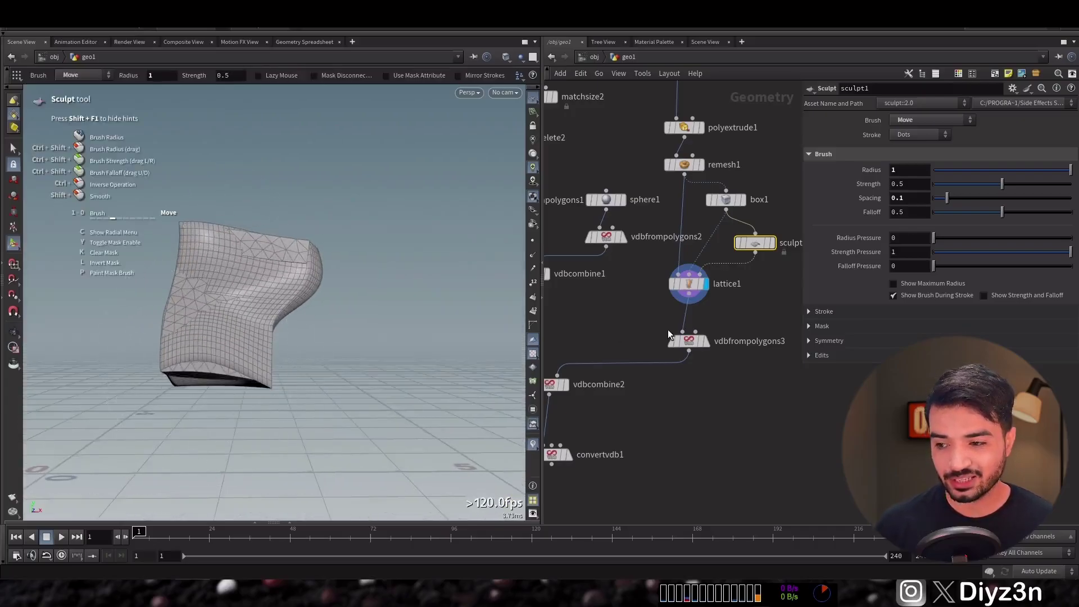
{"action": "left_click", "coordinate": [690, 285]}
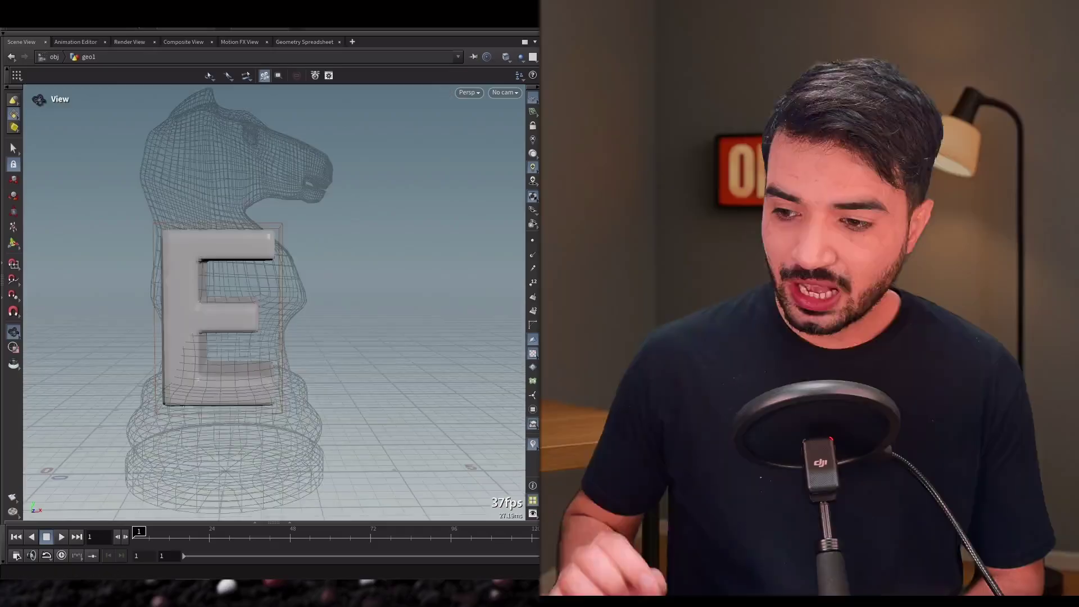
Set the VDB Combine to SDF Intersection of the knight volume and box
{"action": "key", "text": "Escape"}
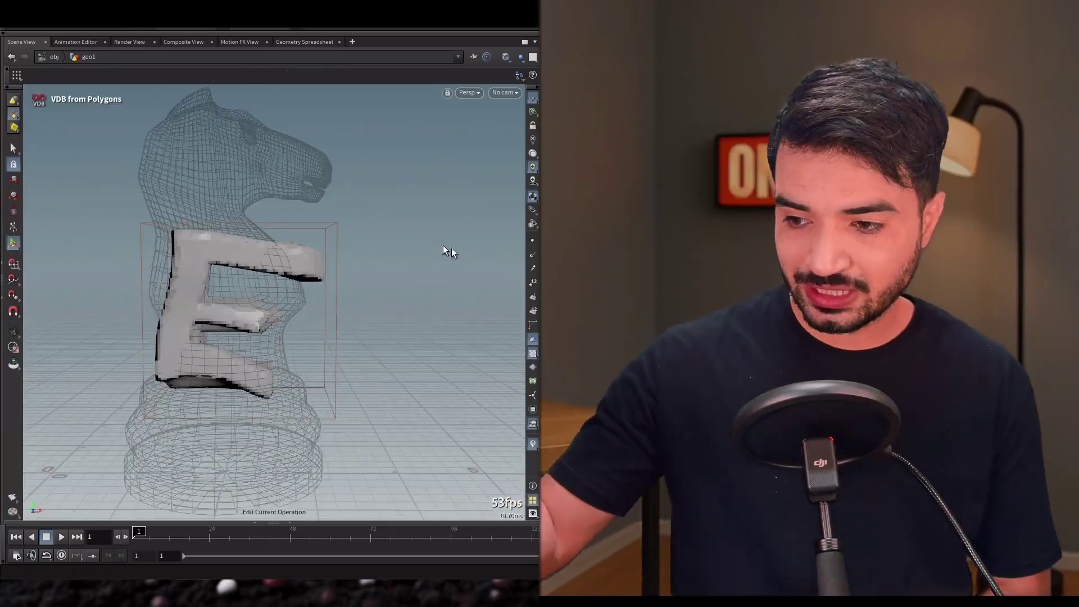
{"action": "mouse_move", "coordinate": [320, 284]}
{"action": "left_mouse_down", "text": "alt"}
{"action": "mouse_move", "coordinate": [299, 284]}
{"action": "mouse_move", "coordinate": [286, 260]}
{"action": "left_mouse_up", "text": "alt"}
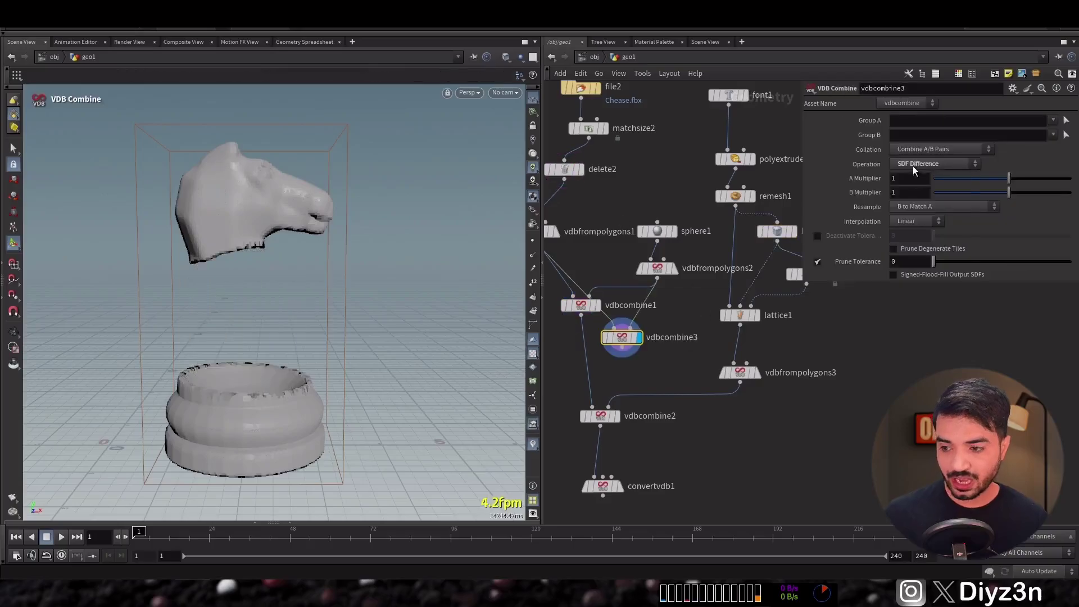
{"action": "left_click", "coordinate": [931, 163]}
{"action": "left_click", "coordinate": [948, 311]}
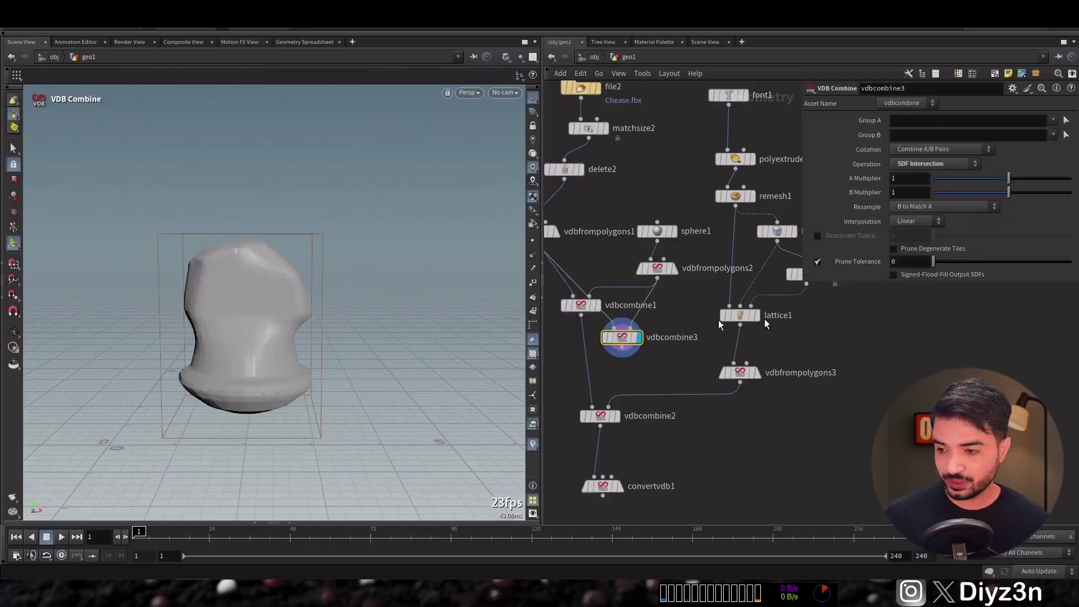
Copy the Convert VDB below the intersection to produce the blob mesh
{"action": "left_click_drag", "start_coordinate": [609, 487], "coordinate": [637, 413], "text": "alt"}
{"action": "left_click_drag", "start_coordinate": [642, 370], "coordinate": [634, 362]}
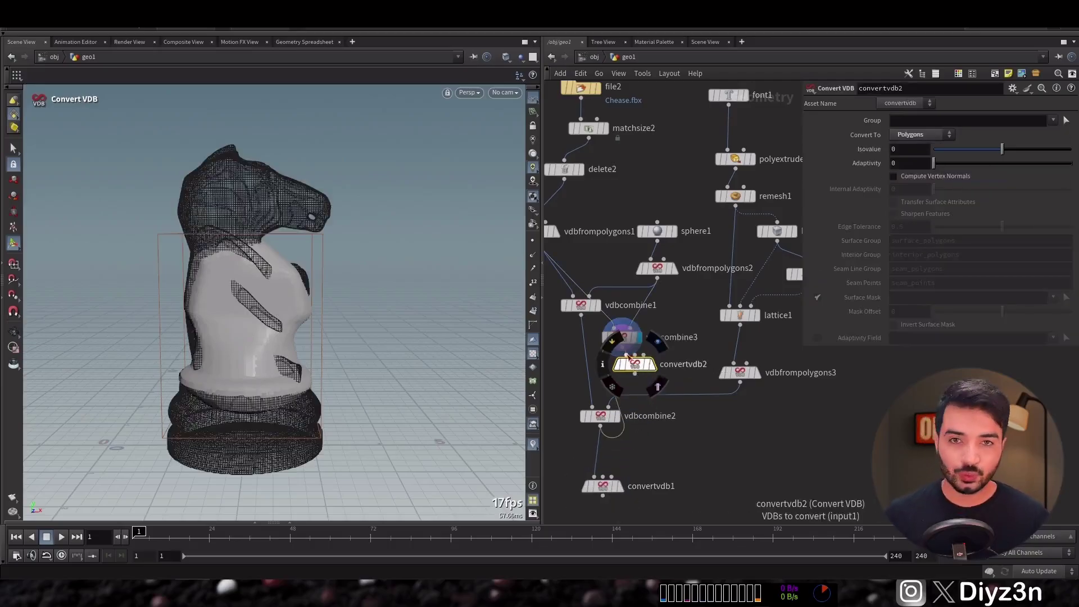
{"action": "left_click", "coordinate": [652, 365]}
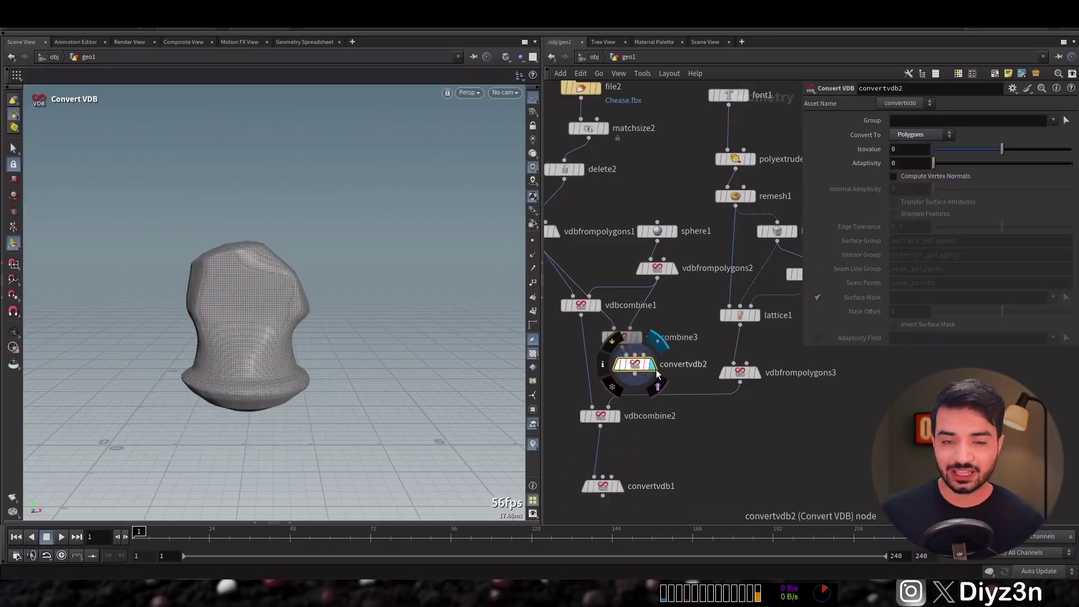
{"action": "mouse_move", "coordinate": [716, 428]}
{"action": "middle_mouse_down"}
{"action": "mouse_move", "coordinate": [682, 441]}
{"action": "mouse_move", "coordinate": [719, 445]}
{"action": "middle_mouse_up"}
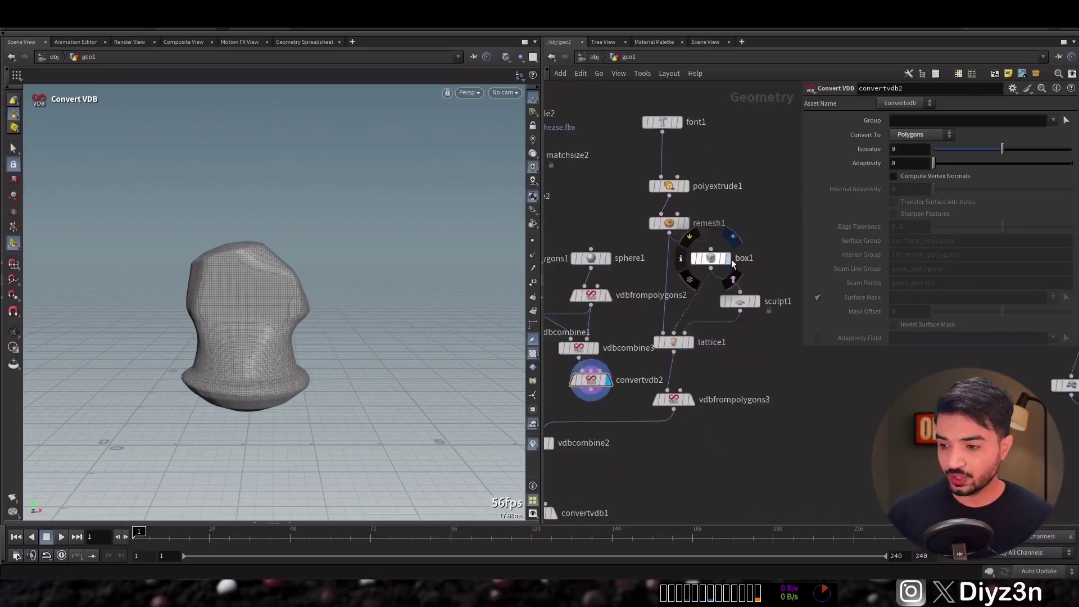
{"action": "left_click", "coordinate": [731, 260]}
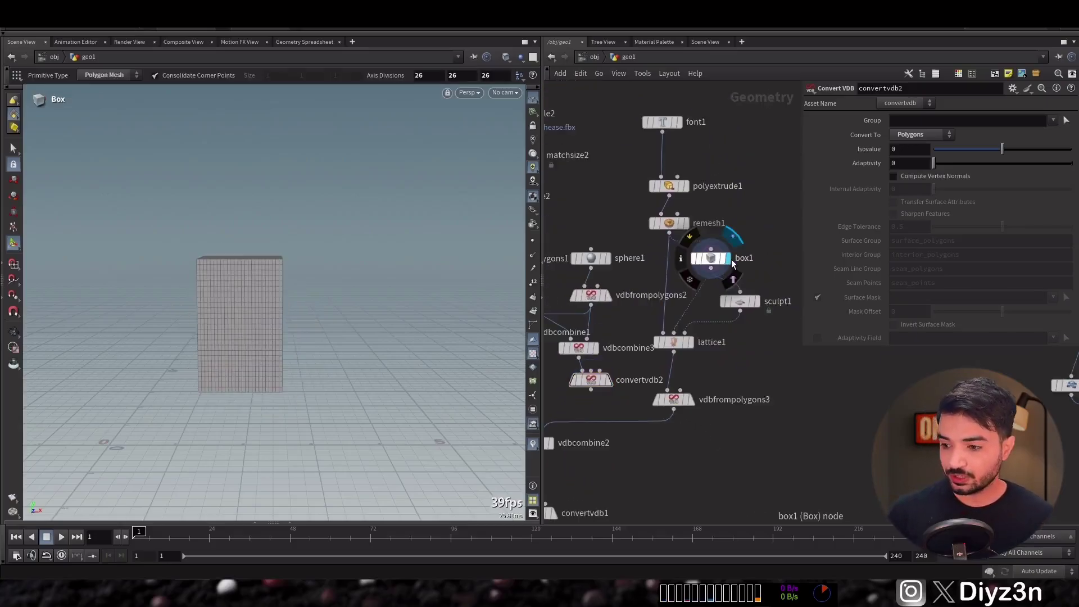
{"action": "left_click", "coordinate": [609, 380]}
Delete sculpt1 and rewire lattice1 to use box1 and the blob
{"action": "key", "text": "Delete"}
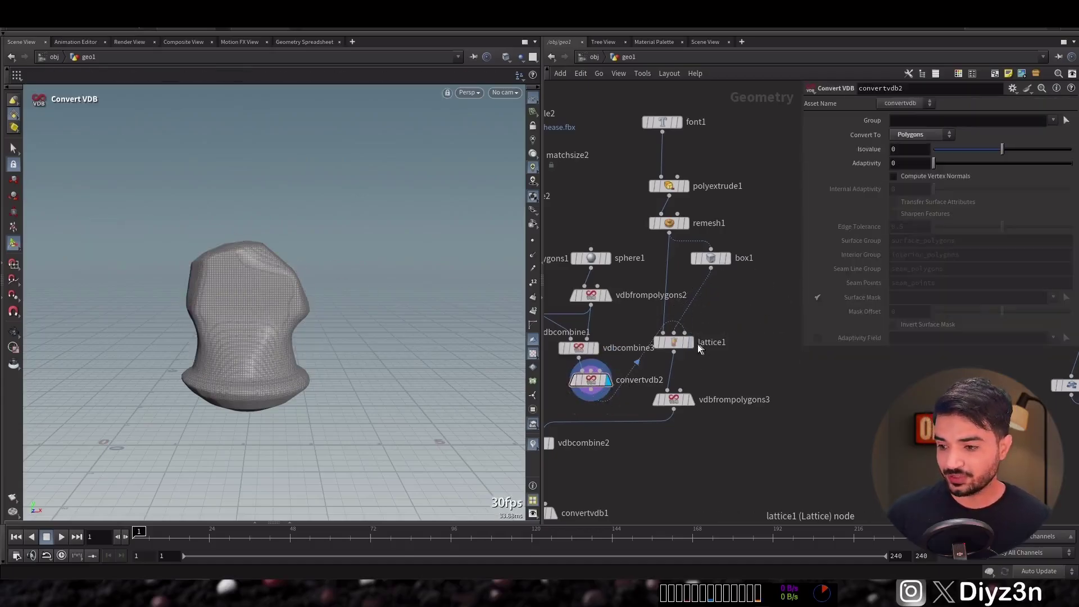
{"action": "left_click", "coordinate": [679, 347]}
{"action": "mouse_move", "coordinate": [607, 381]}
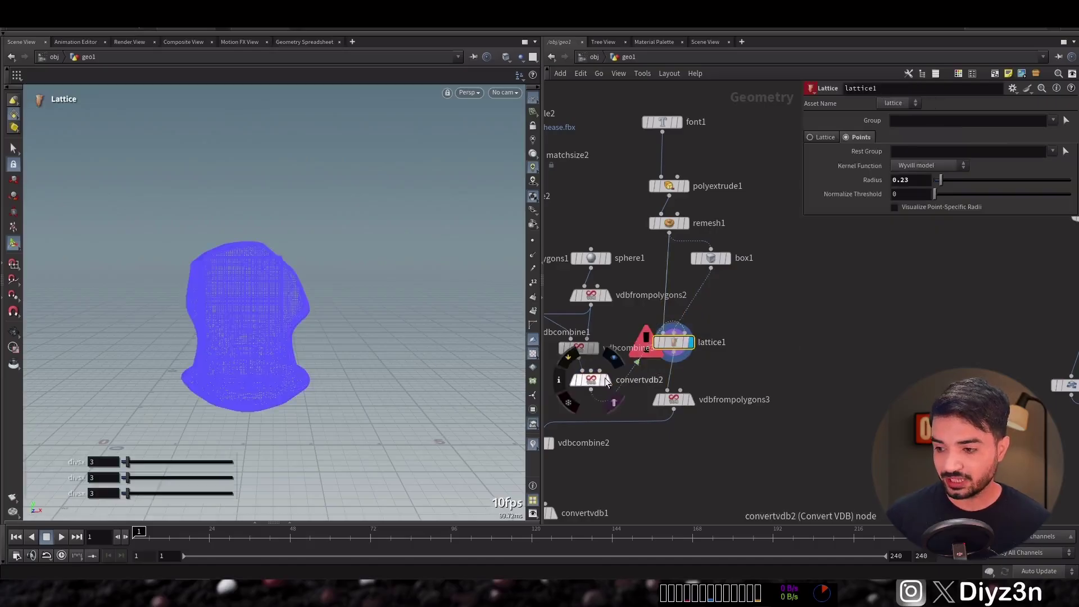
{"action": "left_click_drag", "start_coordinate": [607, 396], "coordinate": [711, 268]}
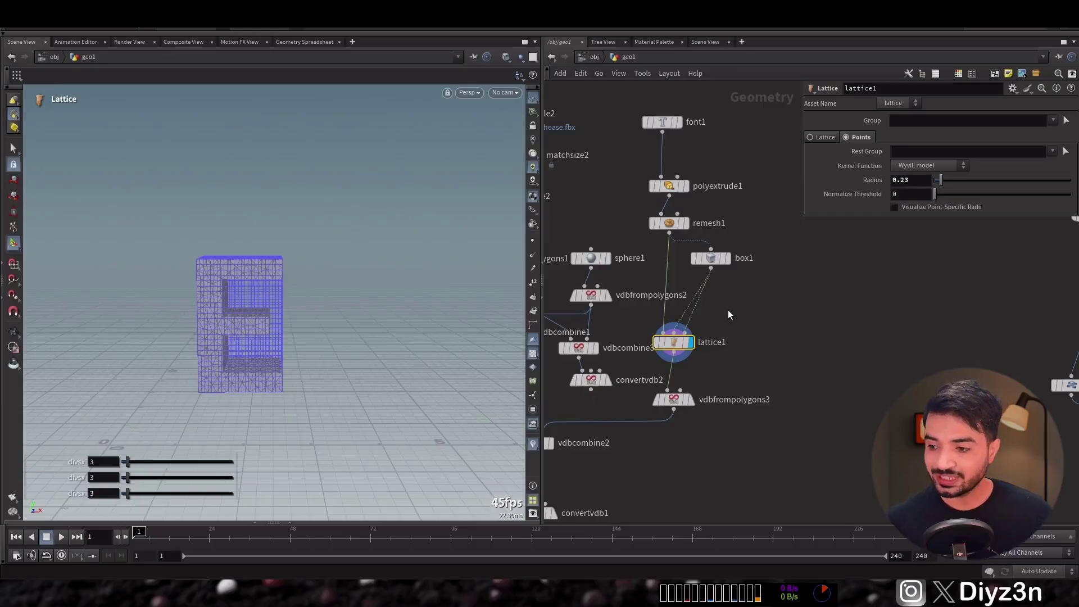
Insert a Ray node between box1 and lattice1
{"action": "key", "text": "Tab"}
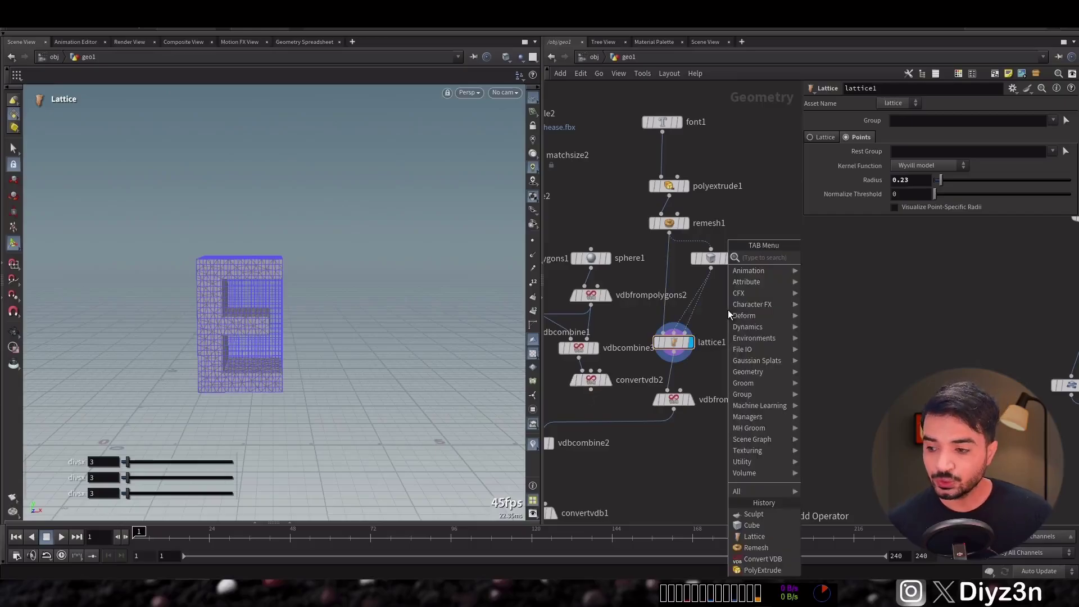
{"action": "type", "text": "ray"}
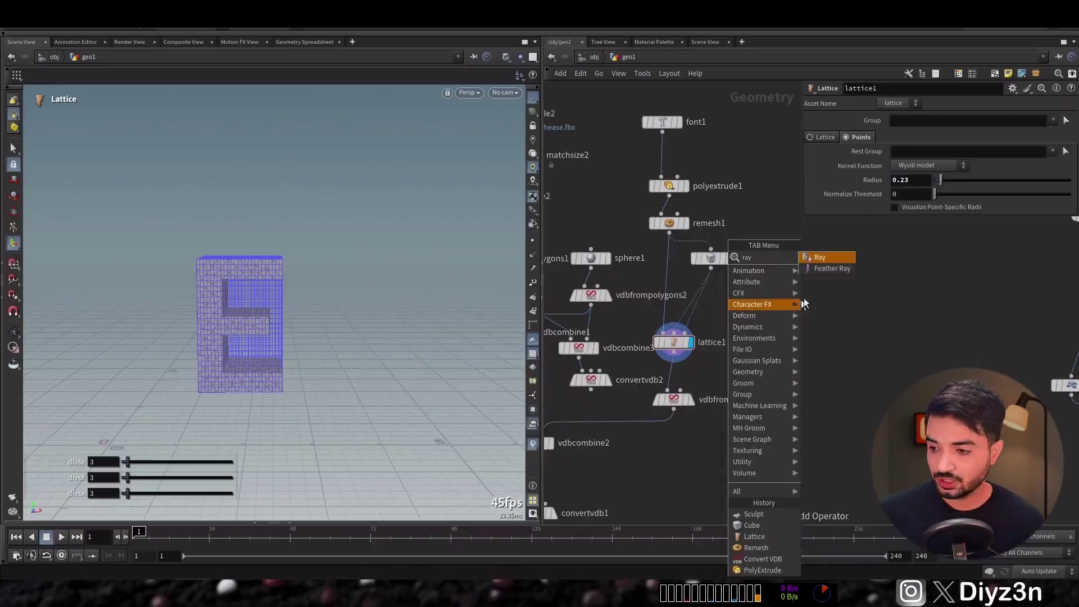
{"action": "key", "text": "Return"}
{"action": "left_click_drag", "start_coordinate": [720, 309], "coordinate": [633, 397]}
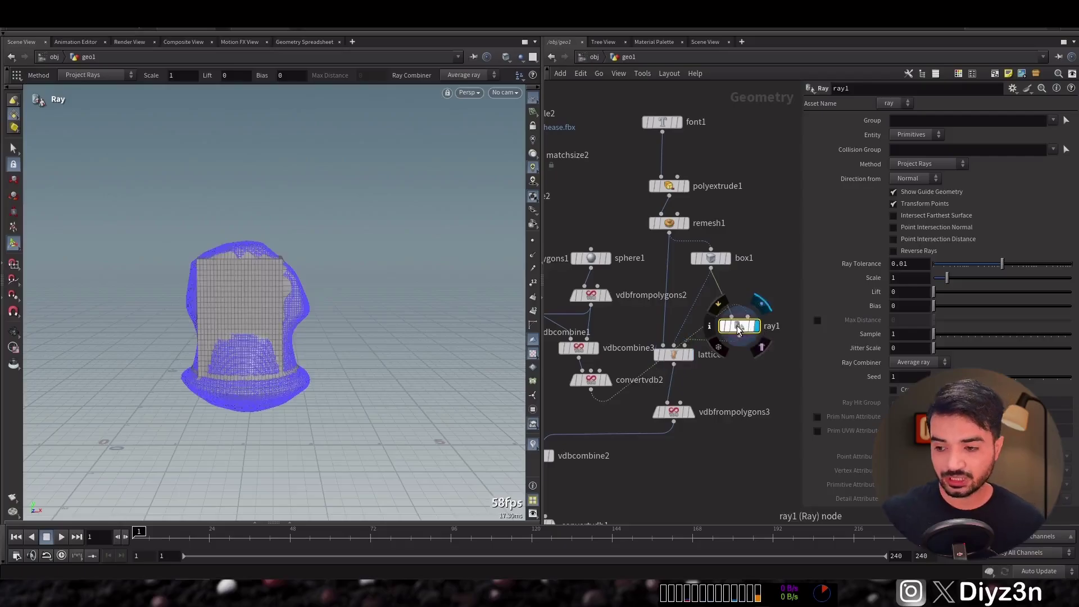
{"action": "left_click", "coordinate": [16, 335]}
{"action": "left_click_drag", "start_coordinate": [253, 330], "coordinate": [421, 322]}
Set the Ray method to Minimum Distance with scale 0.16
{"action": "left_click", "coordinate": [923, 164]}
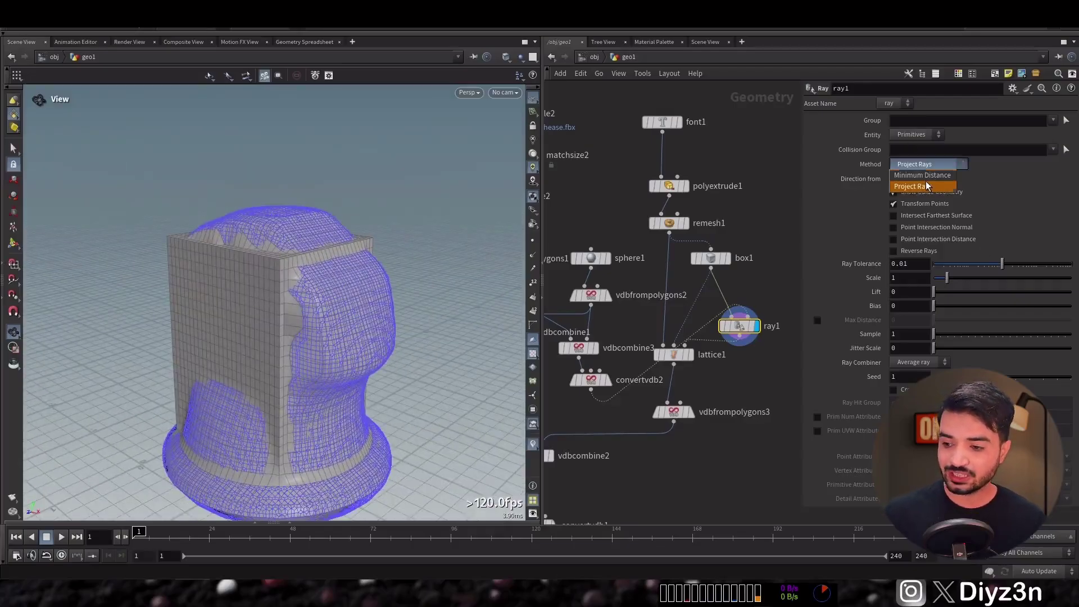
{"action": "left_click", "coordinate": [925, 177]}
{"action": "left_click_drag", "start_coordinate": [356, 308], "coordinate": [328, 304]}
{"action": "left_click", "coordinate": [729, 258]}
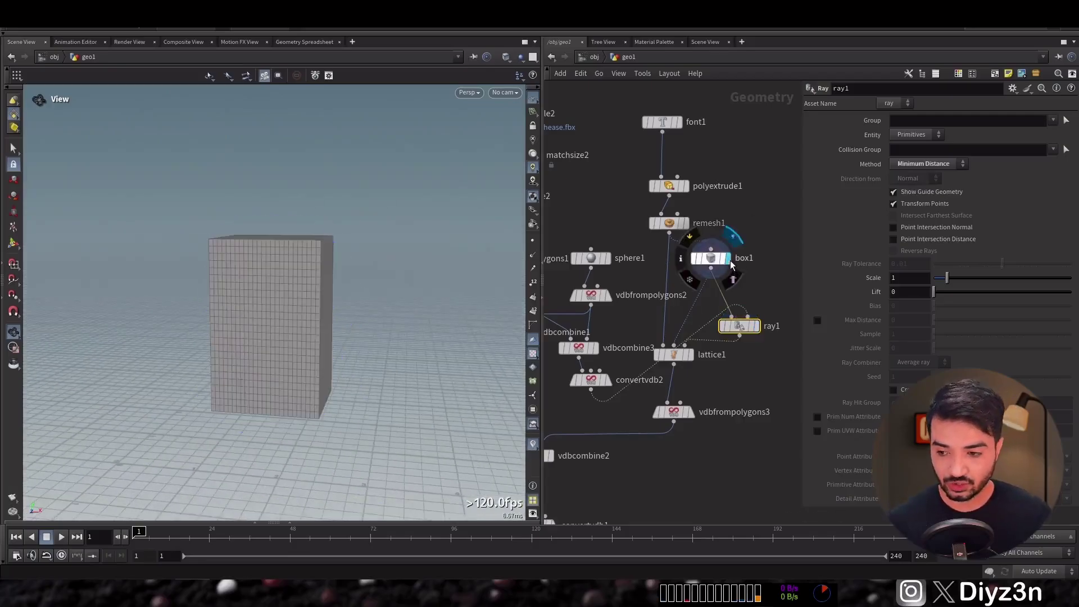
{"action": "left_click", "coordinate": [756, 327]}
{"action": "mouse_move", "coordinate": [947, 278]}
{"action": "left_mouse_down"}
{"action": "mouse_move", "coordinate": [976, 284]}
{"action": "mouse_move", "coordinate": [936, 290]}
{"action": "mouse_move", "coordinate": [947, 285]}
{"action": "left_mouse_up"}
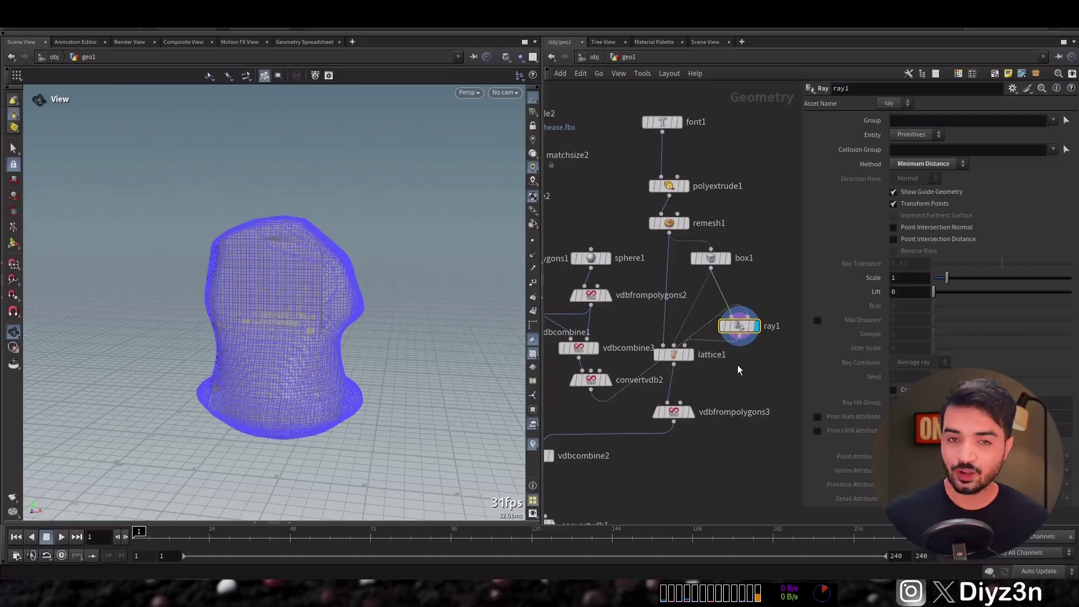
{"action": "left_click", "coordinate": [691, 355]}
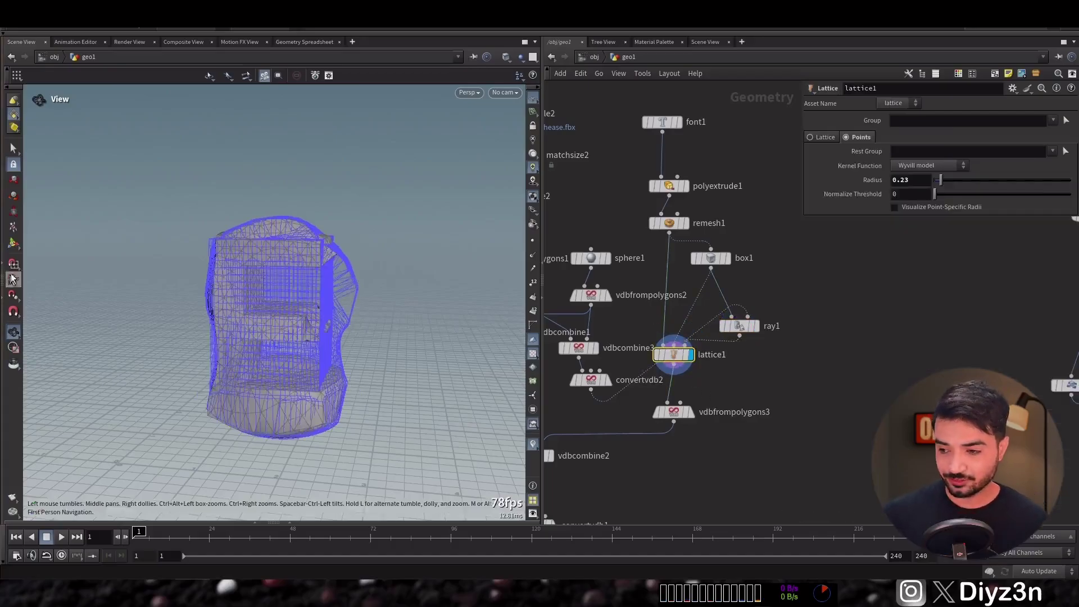
Lower lattice1's radius to 0.19 while viewing the solid E volume
{"action": "left_click", "coordinate": [696, 414]}
{"action": "left_click_drag", "start_coordinate": [292, 357], "coordinate": [322, 329]}
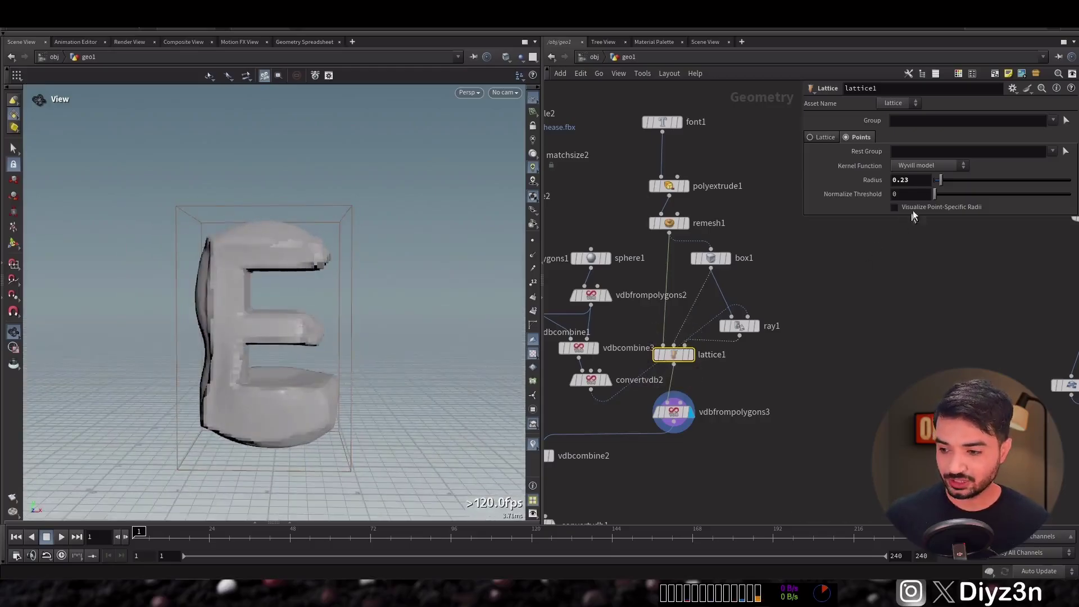
{"action": "mouse_move", "coordinate": [943, 182]}
{"action": "left_mouse_down"}
{"action": "mouse_move", "coordinate": [966, 185]}
{"action": "mouse_move", "coordinate": [942, 195]}
{"action": "left_mouse_up"}
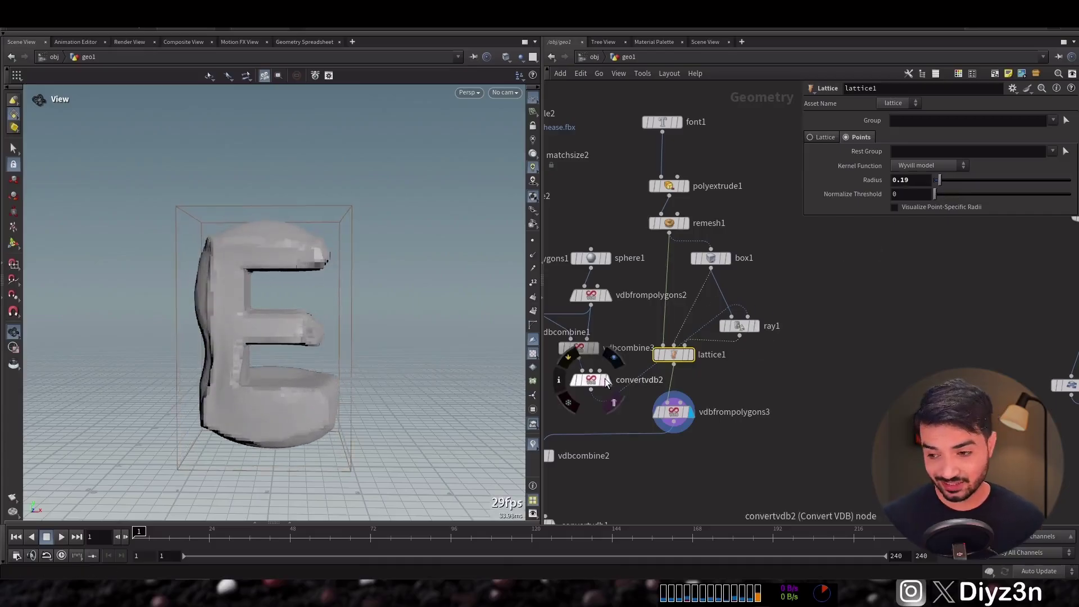
Template the blob and display the finished knight with the bent E cutout
{"action": "left_click", "coordinate": [617, 406]}
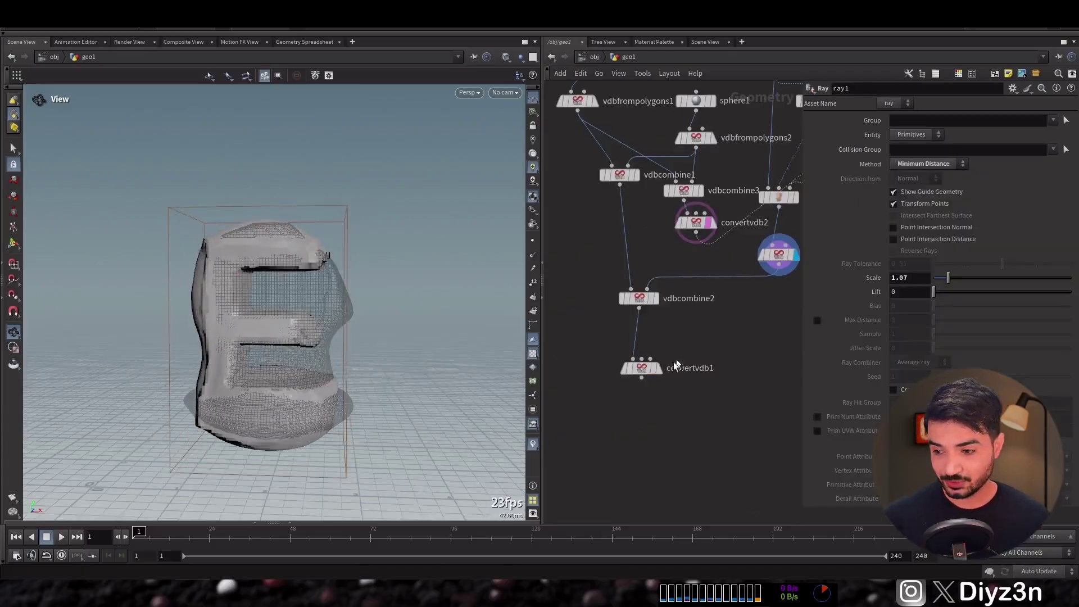
{"action": "left_click", "coordinate": [660, 370]}
{"action": "left_click", "coordinate": [636, 372]}
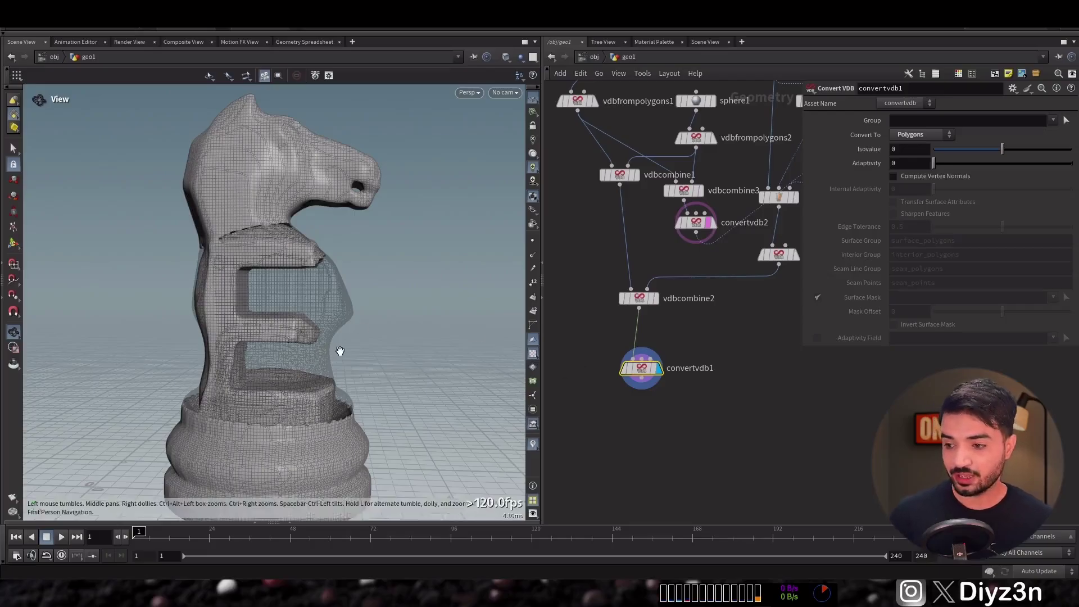
{"action": "left_click_drag", "start_coordinate": [353, 303], "coordinate": [351, 341]}
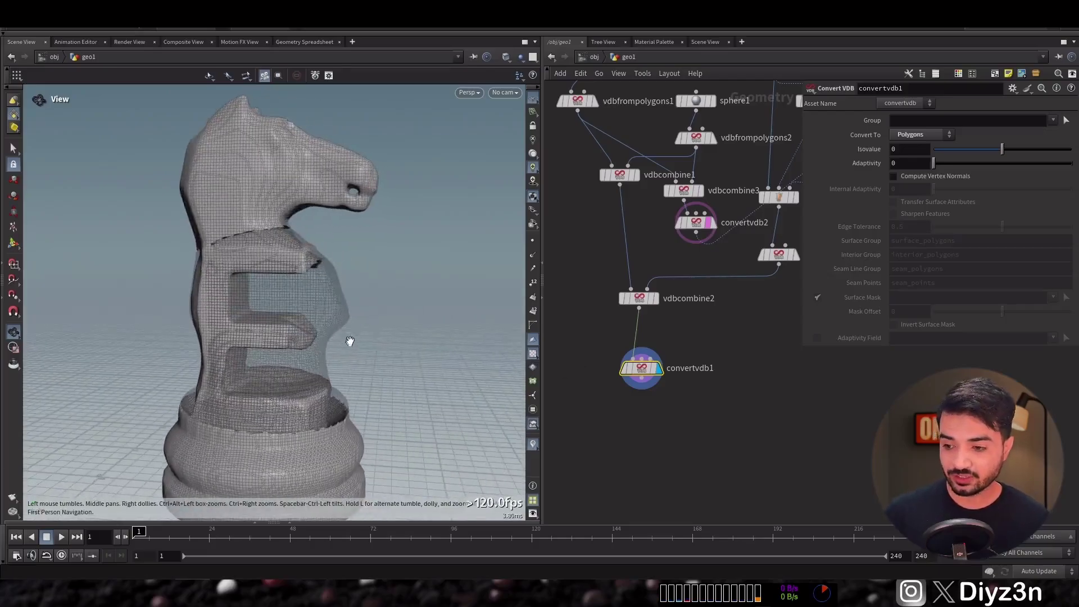
{"action": "right_click_drag", "start_coordinate": [365, 317], "coordinate": [283, 325]}
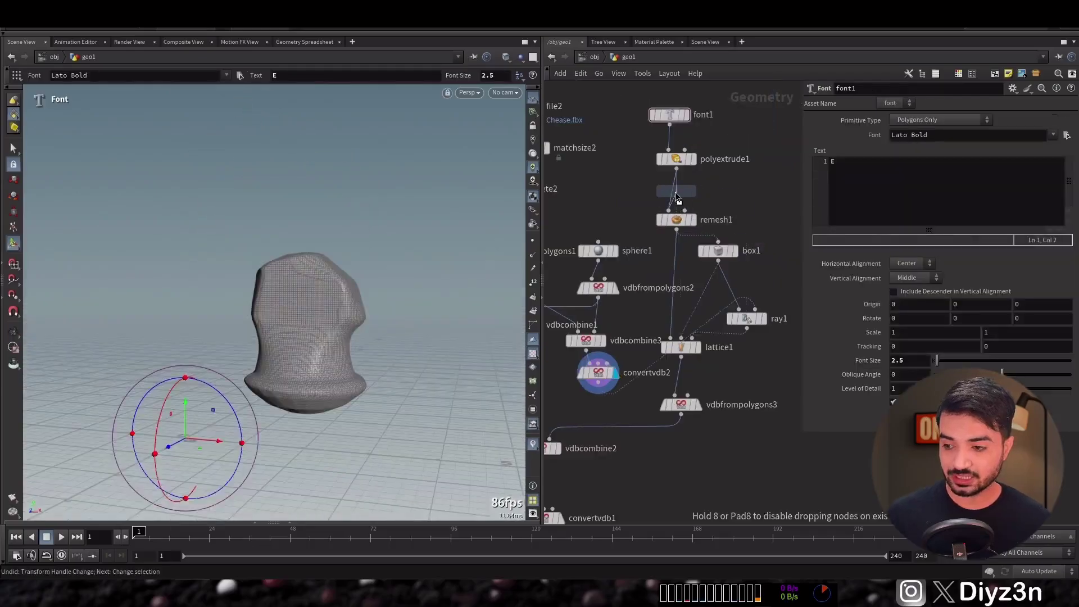
Insert a Match Size after the extrusion to fit the E to the knight
{"action": "left_click", "coordinate": [676, 197]}
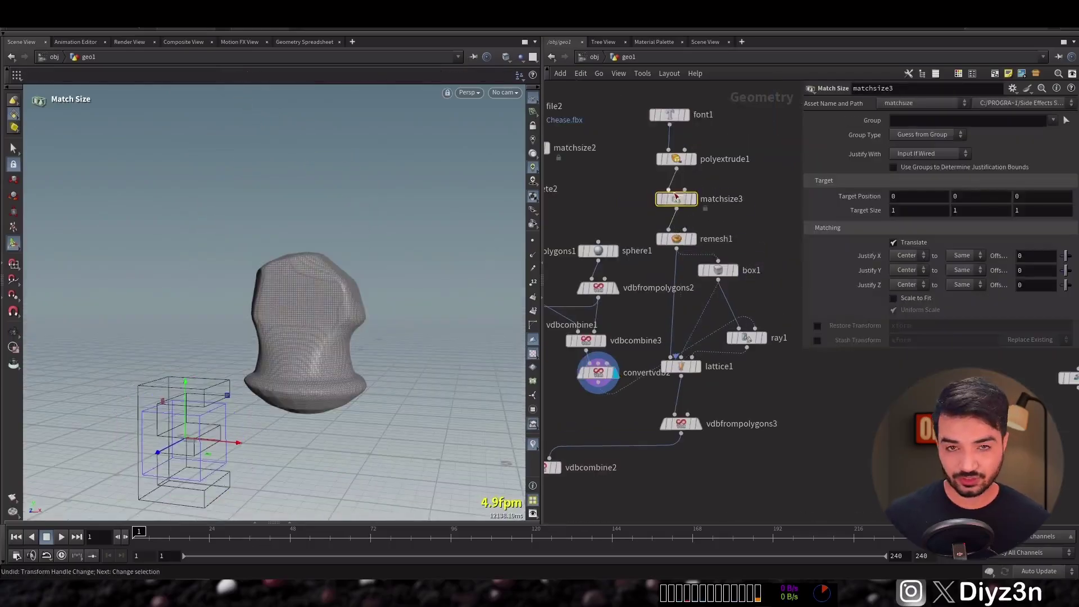
{"action": "left_click", "coordinate": [625, 372]}
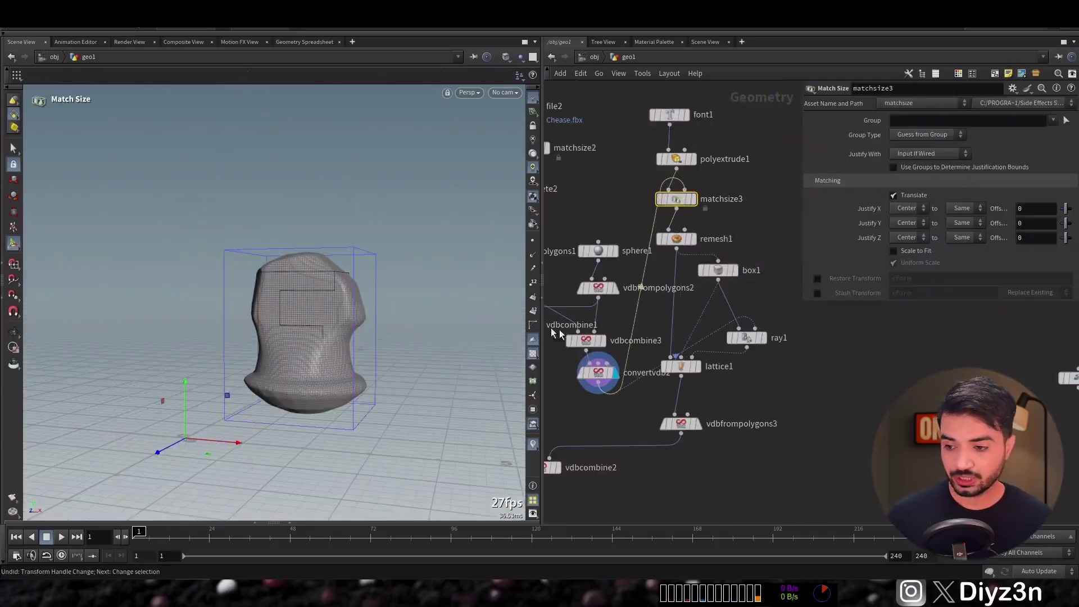
{"action": "left_click", "coordinate": [694, 200]}
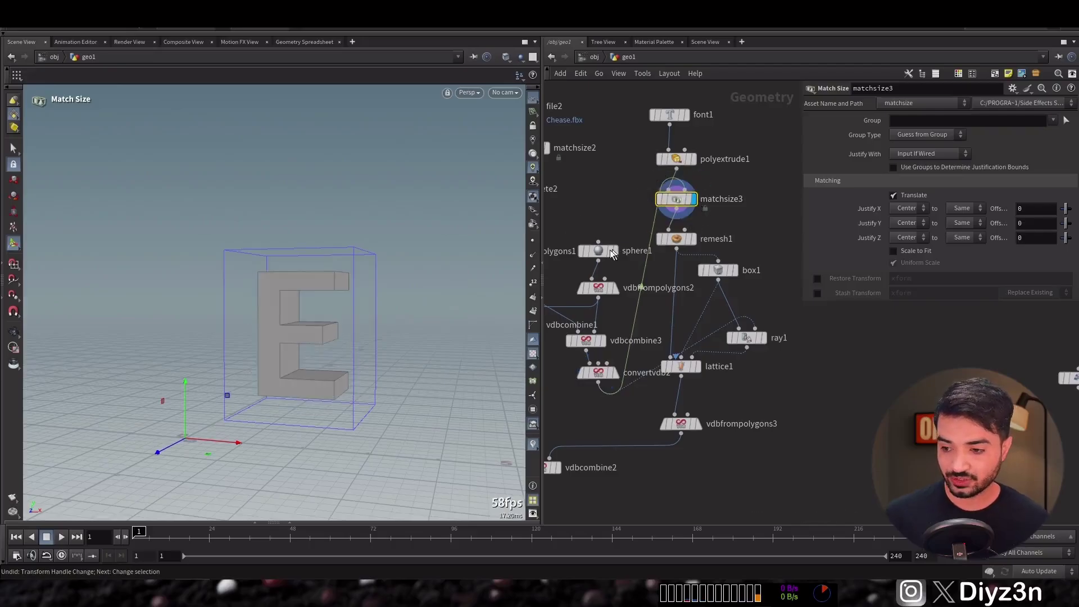
Undo the accidental upward move of the sphere
{"action": "left_click", "coordinate": [613, 254]}
{"action": "left_click_drag", "start_coordinate": [337, 319], "coordinate": [316, 262], "text": "alt"}
{"action": "key", "text": "ctrl+z"}
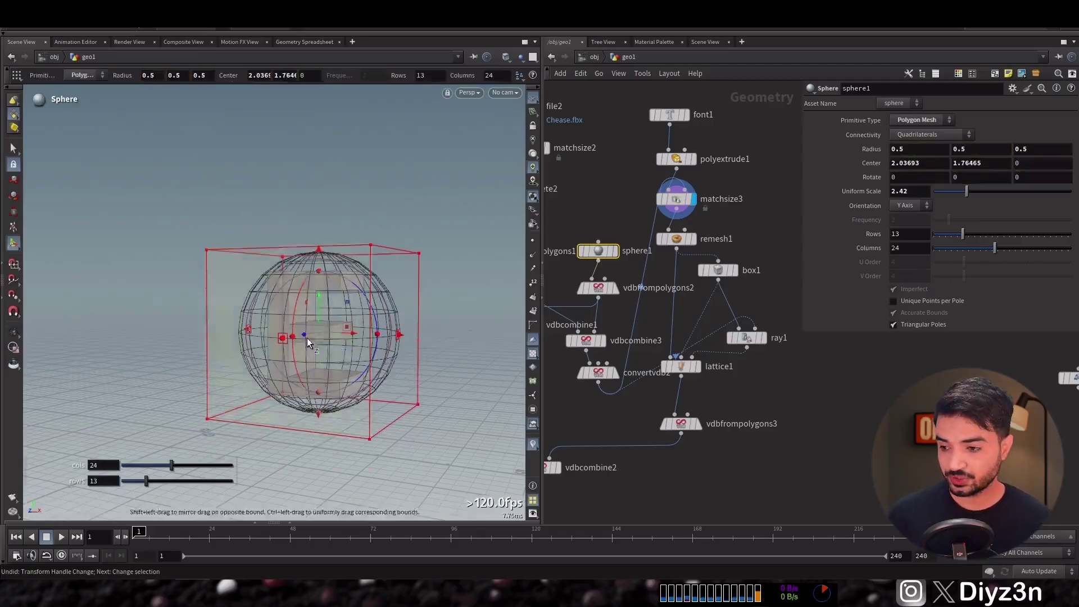
Display the final converted knight and add a VDB Smooth node
{"action": "left_click", "coordinate": [677, 200]}
{"action": "left_click", "coordinate": [700, 368]}
{"action": "middle_click_drag", "start_coordinate": [664, 444], "coordinate": [715, 413]}
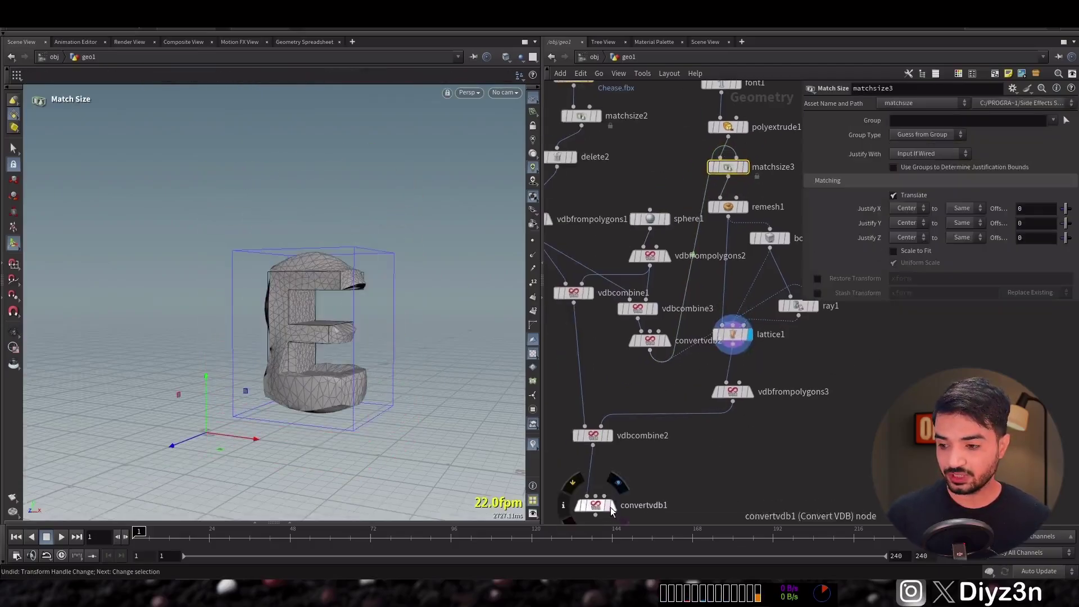
{"action": "left_click", "coordinate": [611, 507]}
{"action": "left_click", "coordinate": [681, 411]}
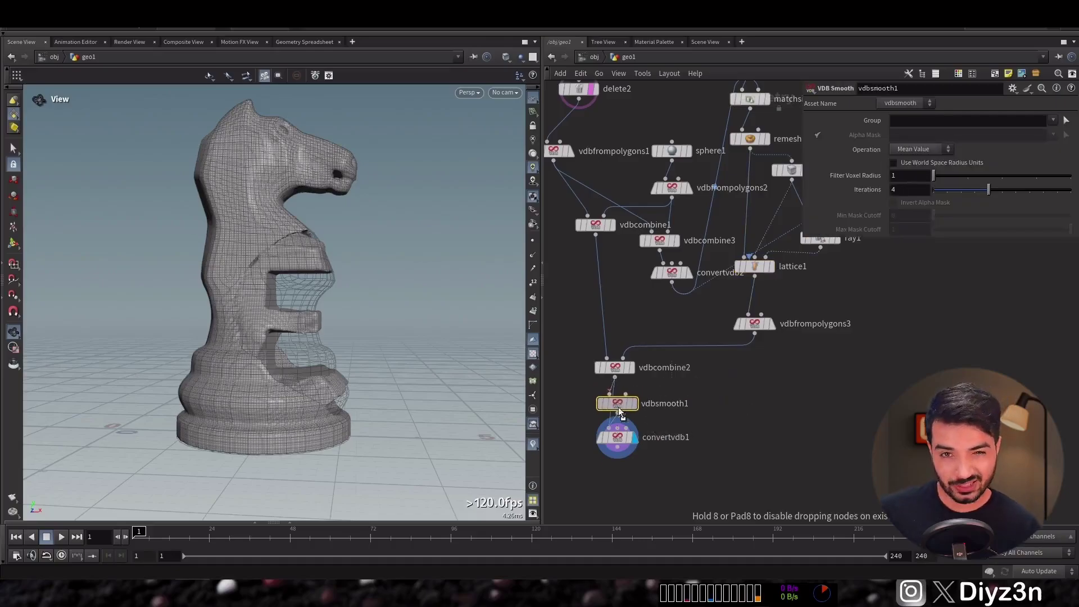
Wire vdbsmooth1 before convertvdb1 with a filter voxel radius of 2
{"action": "left_click_drag", "start_coordinate": [620, 413], "coordinate": [621, 417]}
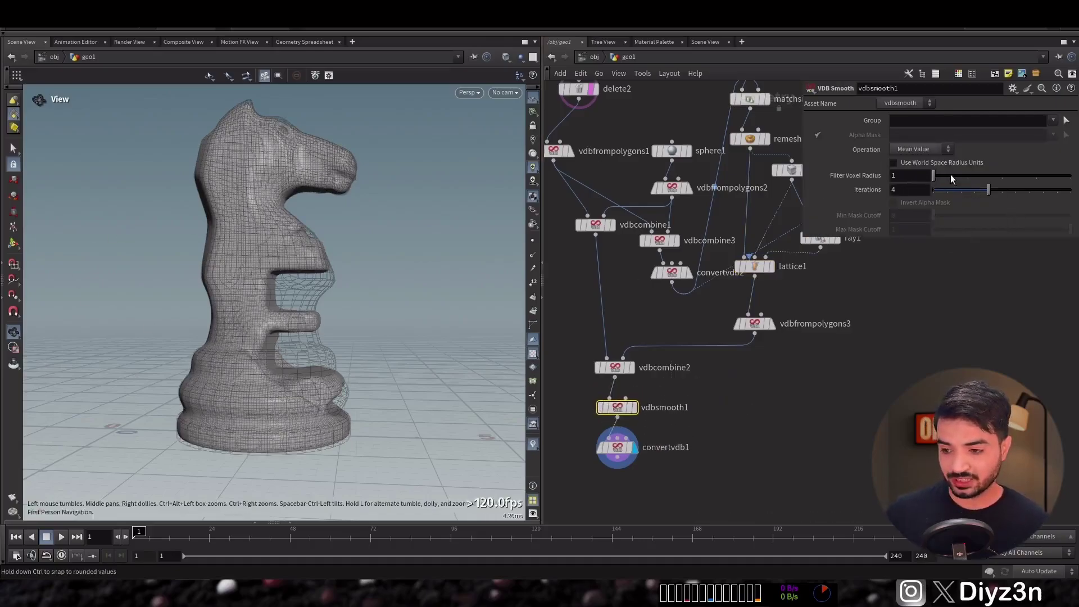
{"action": "left_click_drag", "start_coordinate": [951, 178], "coordinate": [963, 178]}
{"action": "middle_click_drag", "start_coordinate": [571, 283], "coordinate": [632, 328]}
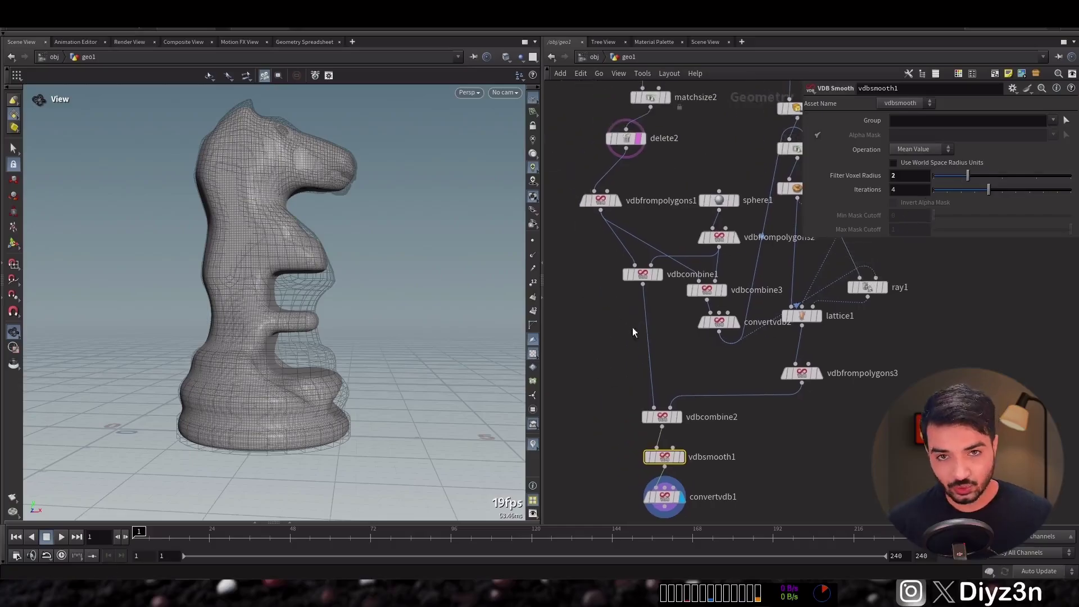
Refine the knight's voxel size to 0.02 and shift the cutting sphere left and up
{"action": "left_click_drag", "start_coordinate": [593, 190], "coordinate": [593, 189]}
{"action": "left_click", "coordinate": [920, 119]}
{"action": "type", "text": "0.0"}
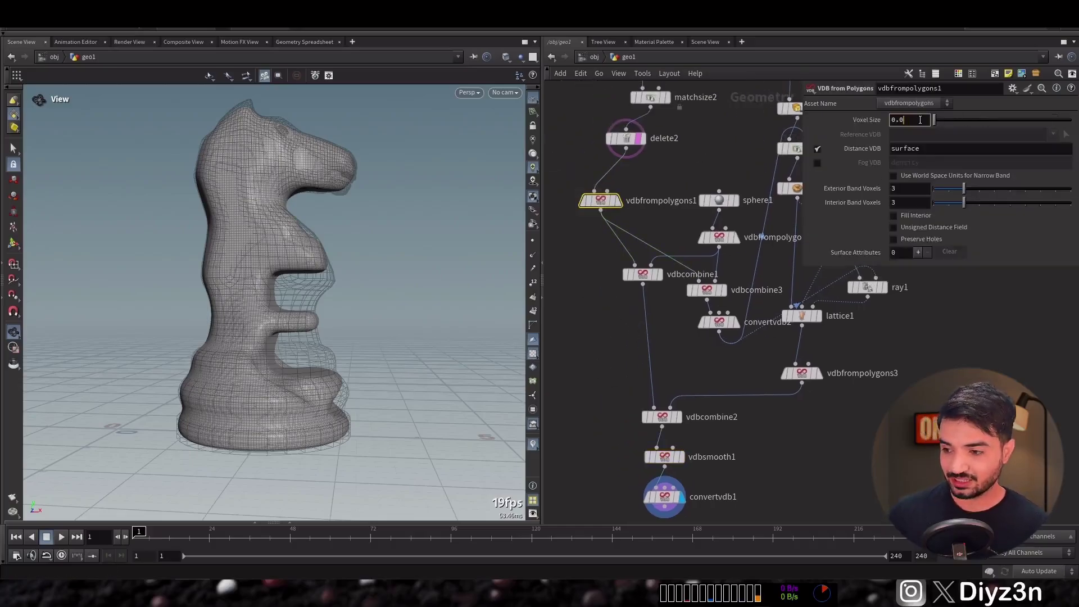
{"action": "type", "text": "2"}
{"action": "key", "text": "Return"}
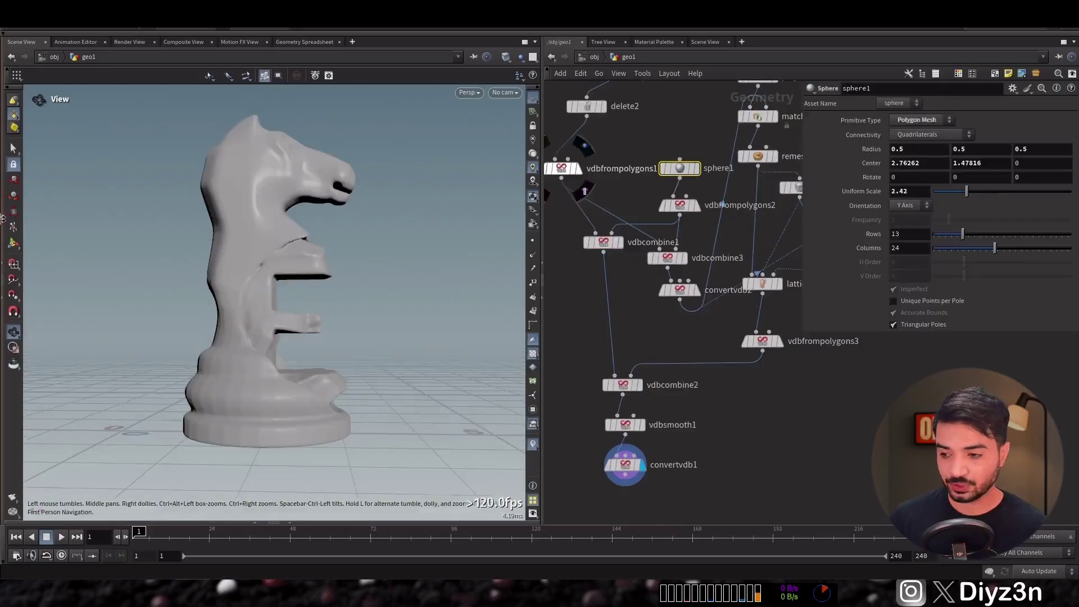
{"action": "left_click", "coordinate": [13, 243]}
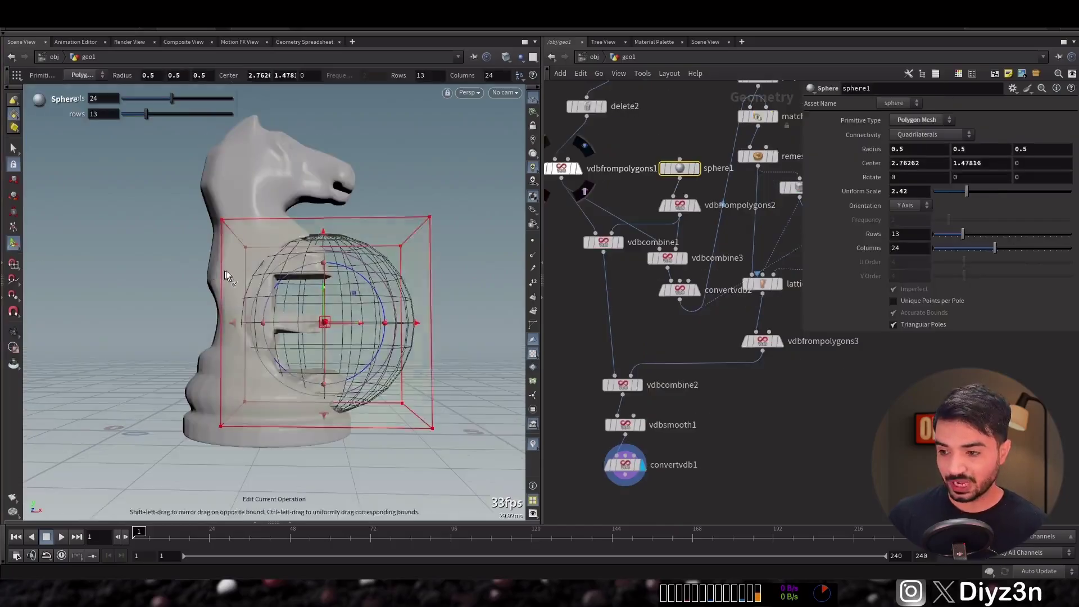
{"action": "mouse_move", "coordinate": [348, 284]}
{"action": "left_mouse_down"}
{"action": "mouse_move", "coordinate": [325, 272]}
{"action": "mouse_move", "coordinate": [292, 214]}
{"action": "mouse_move", "coordinate": [300, 169]}
{"action": "mouse_move", "coordinate": [386, 212]}
{"action": "mouse_move", "coordinate": [307, 331]}
{"action": "mouse_move", "coordinate": [344, 281]}
{"action": "mouse_move", "coordinate": [354, 291]}
{"action": "left_mouse_up"}
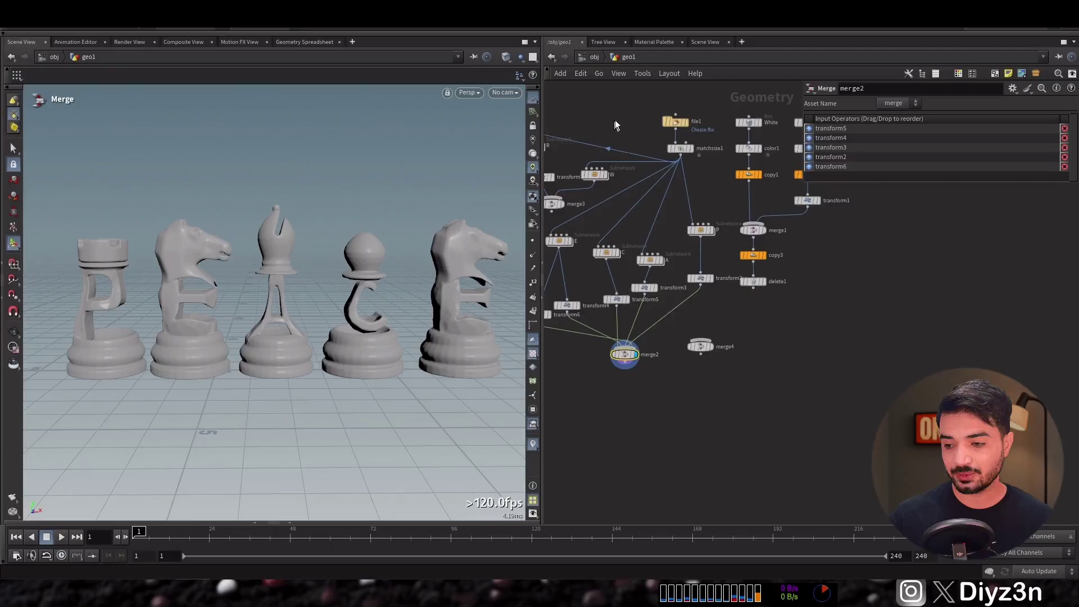
Display and select merge3 so the letter-cut pieces appear with the king and queen
{"action": "middle_click_drag", "start_coordinate": [615, 125], "coordinate": [660, 150]}
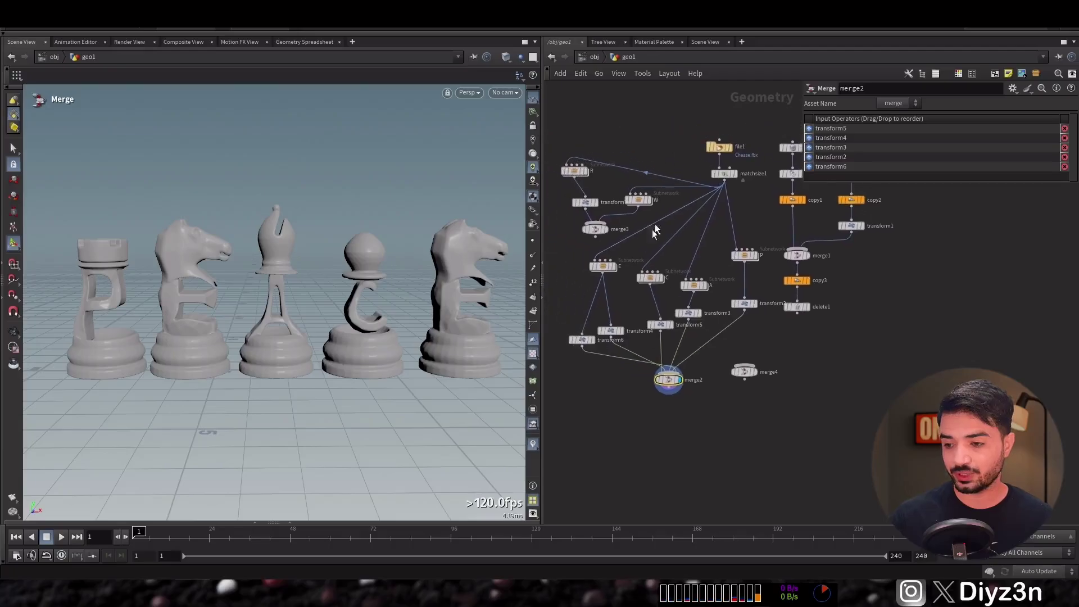
{"action": "left_click", "coordinate": [614, 218]}
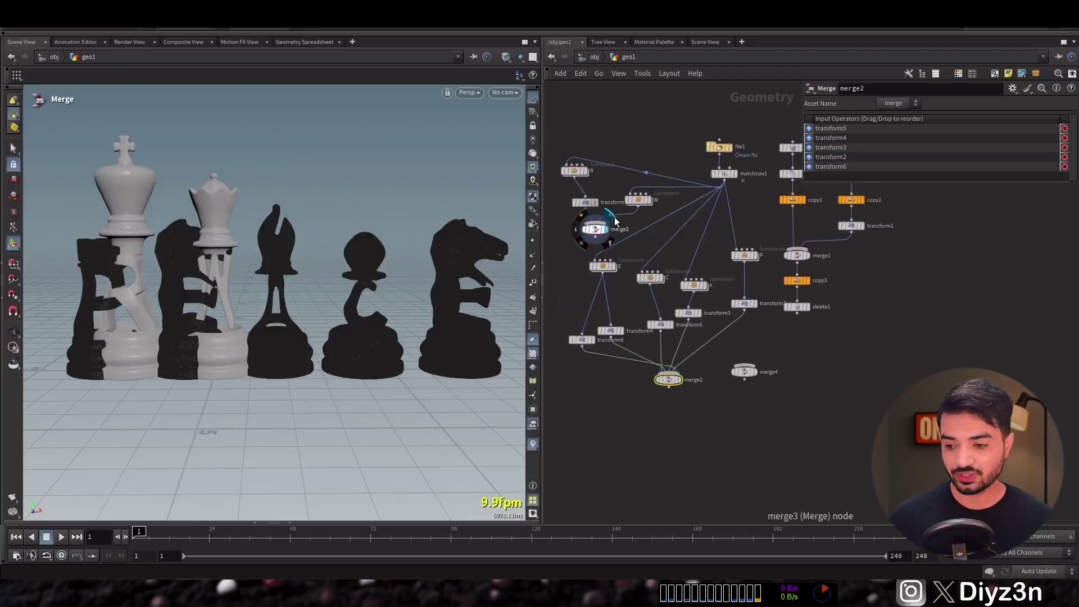
{"action": "left_click", "coordinate": [597, 231]}
Tumble and pan the viewport to review the PEACE pieces beside the king and queen
{"action": "middle_click_drag", "start_coordinate": [247, 274], "coordinate": [317, 288], "text": "alt"}
{"action": "left_click_drag", "start_coordinate": [317, 289], "coordinate": [234, 272]}
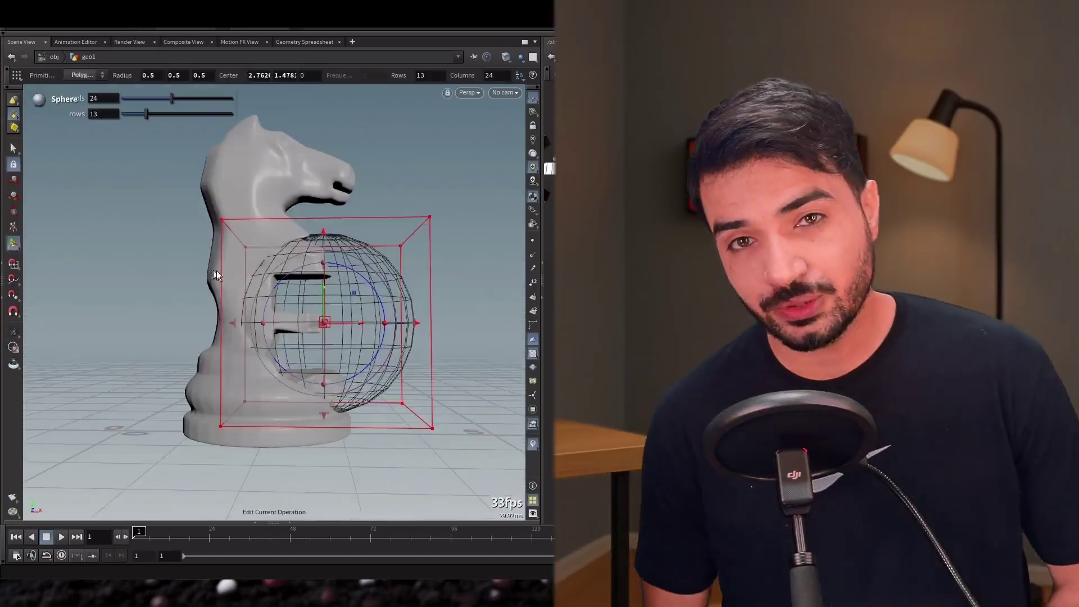
{"action": "mouse_move", "coordinate": [340, 289]}
{"action": "left_mouse_down"}
{"action": "mouse_move", "coordinate": [277, 184]}
{"action": "mouse_move", "coordinate": [373, 161]}
{"action": "mouse_move", "coordinate": [388, 176]}
{"action": "mouse_move", "coordinate": [371, 292]}
{"action": "mouse_move", "coordinate": [326, 329]}
{"action": "mouse_move", "coordinate": [306, 329]}
{"action": "mouse_move", "coordinate": [331, 320]}
{"action": "mouse_move", "coordinate": [334, 286]}
{"action": "mouse_move", "coordinate": [352, 280]}
{"action": "mouse_move", "coordinate": [357, 290]}
{"action": "left_mouse_up"}
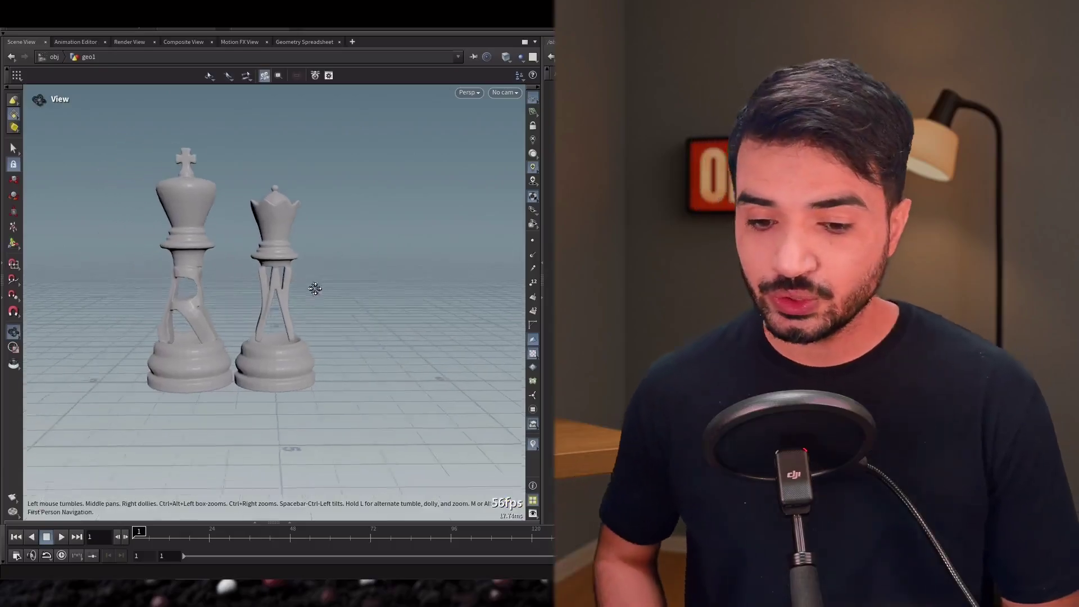
{"action": "left_click_drag", "start_coordinate": [315, 289], "coordinate": [231, 272]}
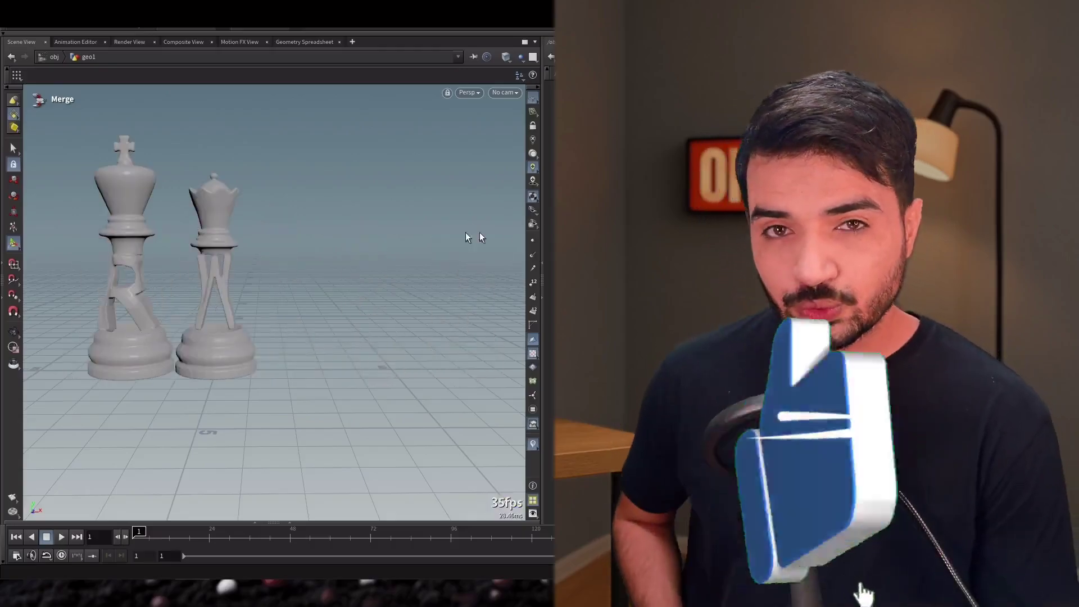
{"action": "left_click_drag", "start_coordinate": [473, 236], "coordinate": [234, 272]}
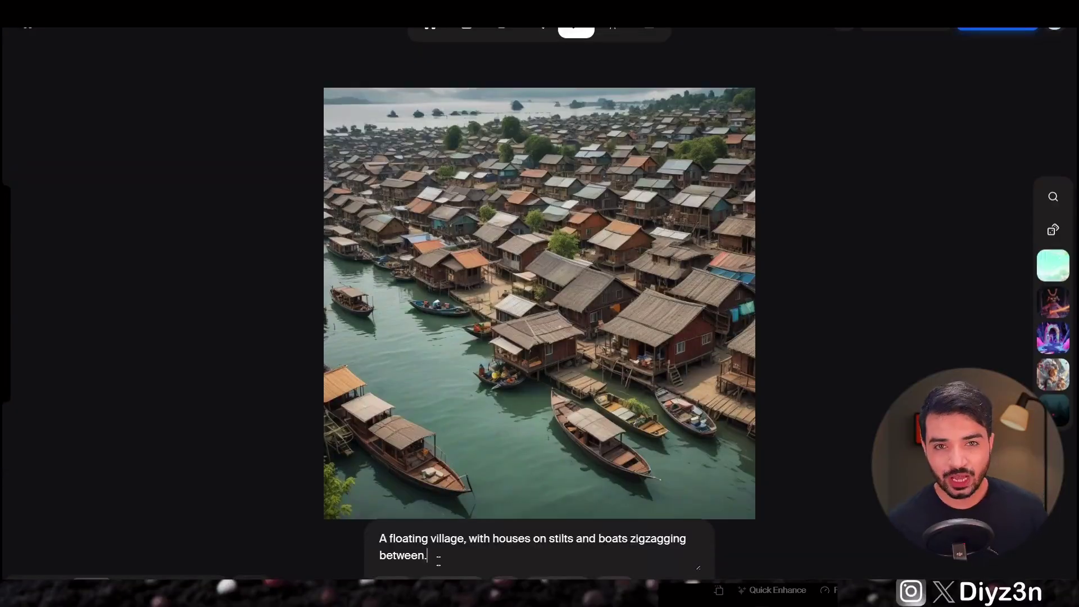
{"action": "key", "text": "ctrl+a"}
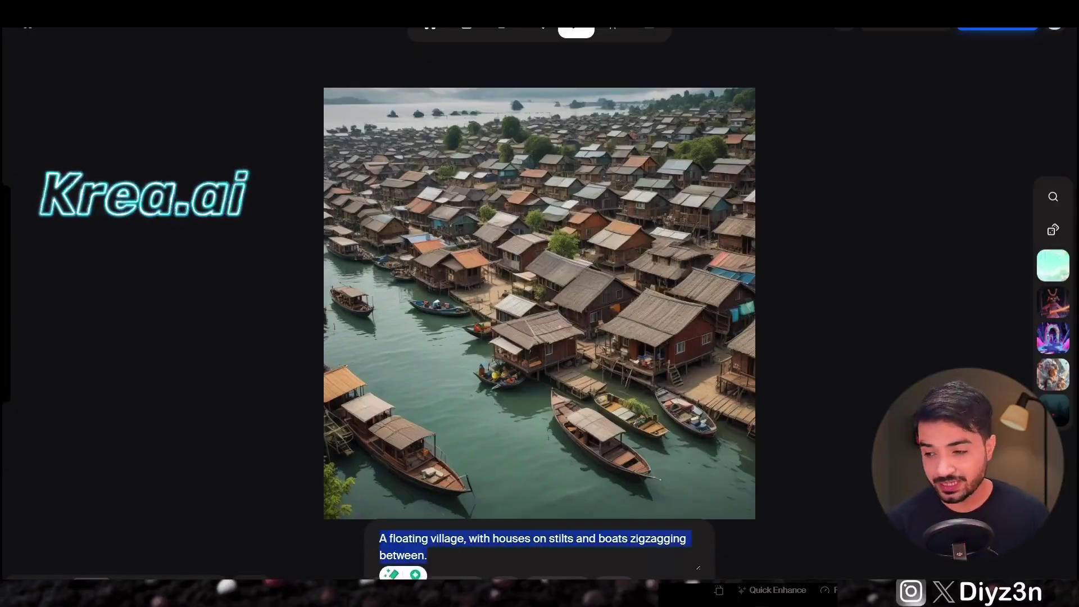
Replace the prompt with 'chess horse pieces with E Letters inside deformed'
{"action": "type", "text": "chess"}
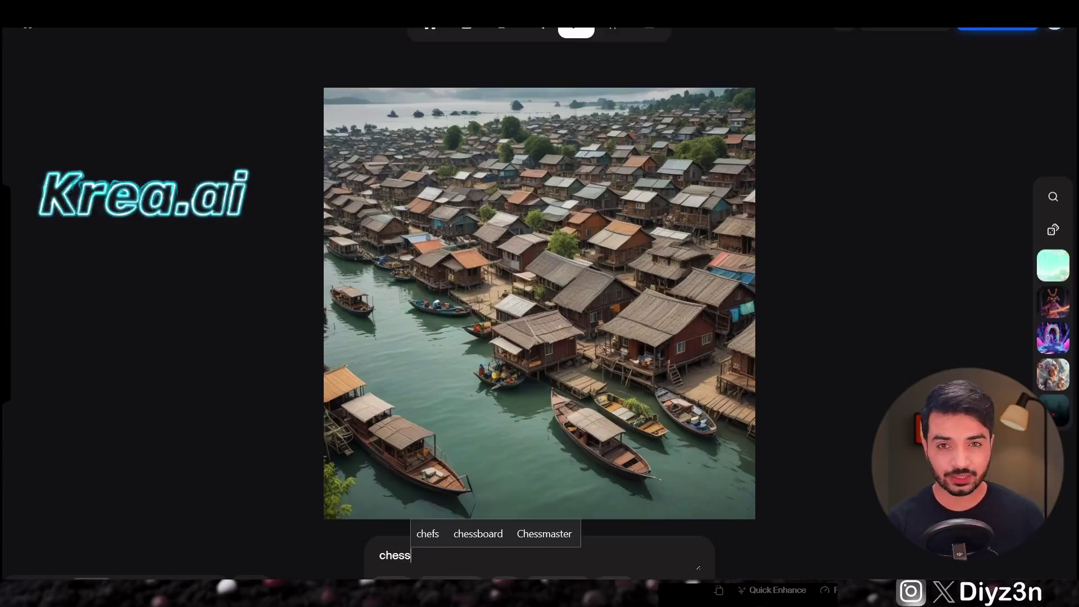
{"action": "type", "text": " horse"}
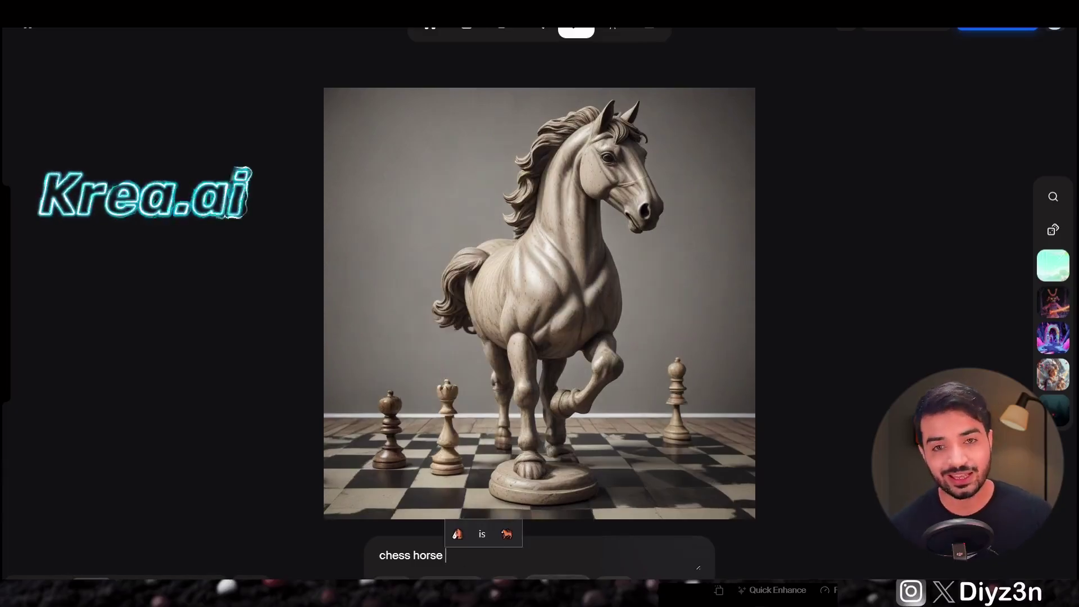
{"action": "type", "text": " pieces"}
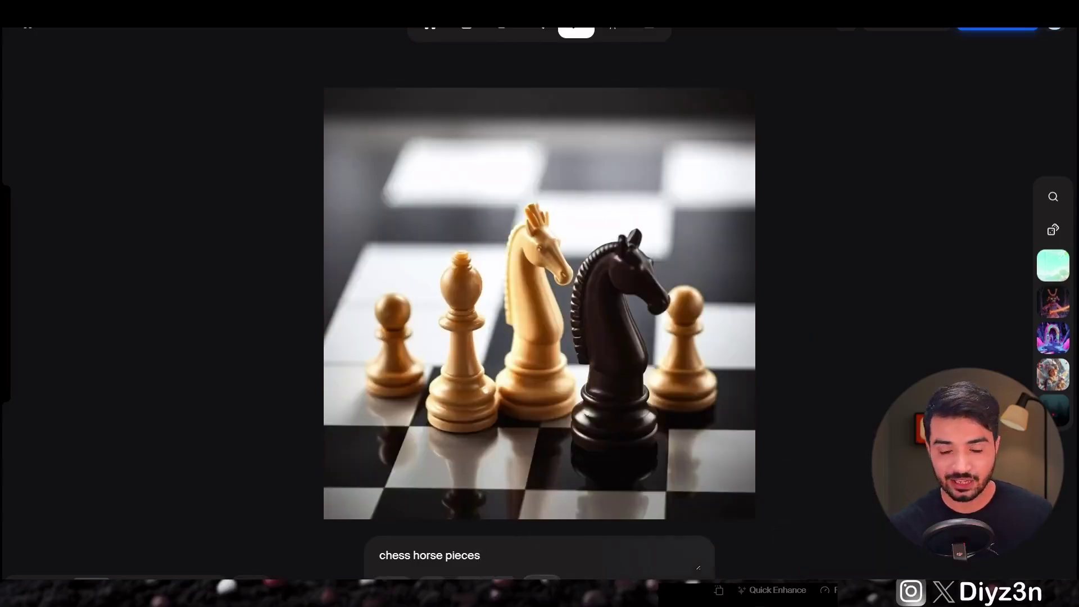
{"action": "type", "text": " with "}
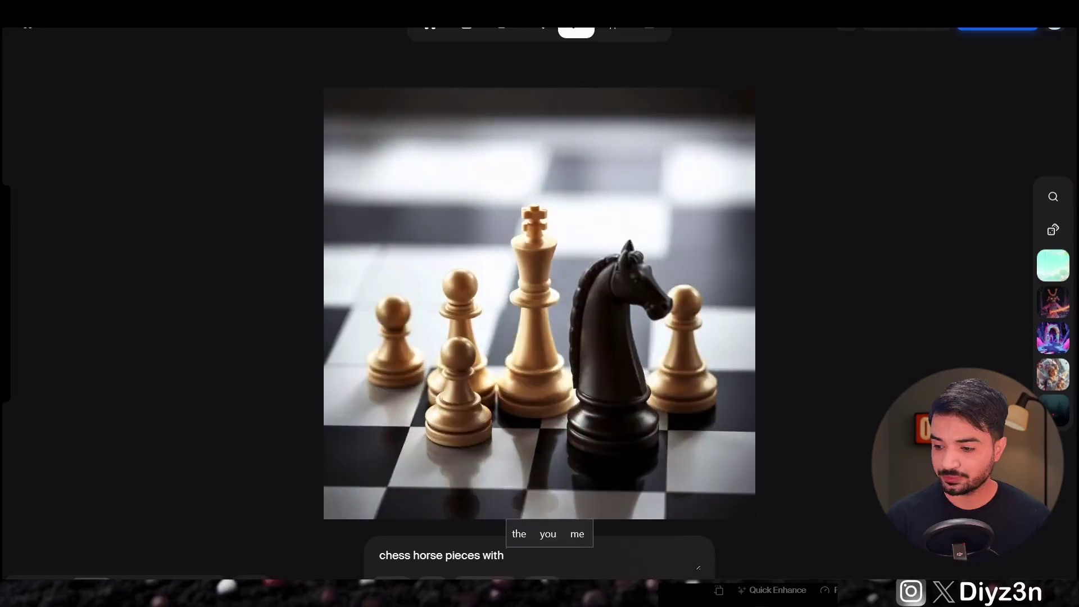
{"action": "type", "text": "E Letters inside"}
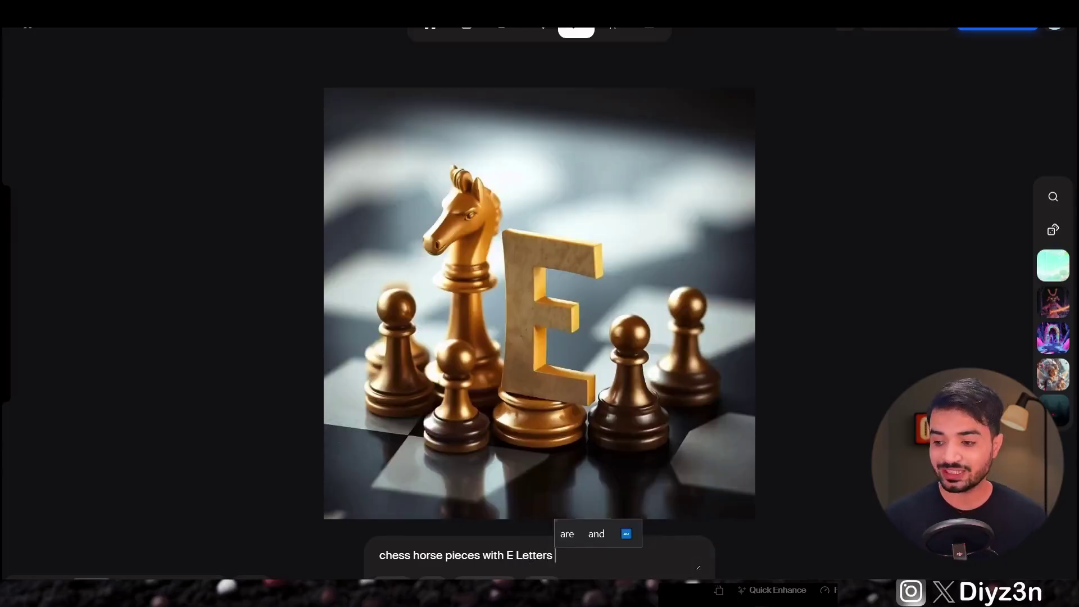
{"action": "type", "text": " deformed"}
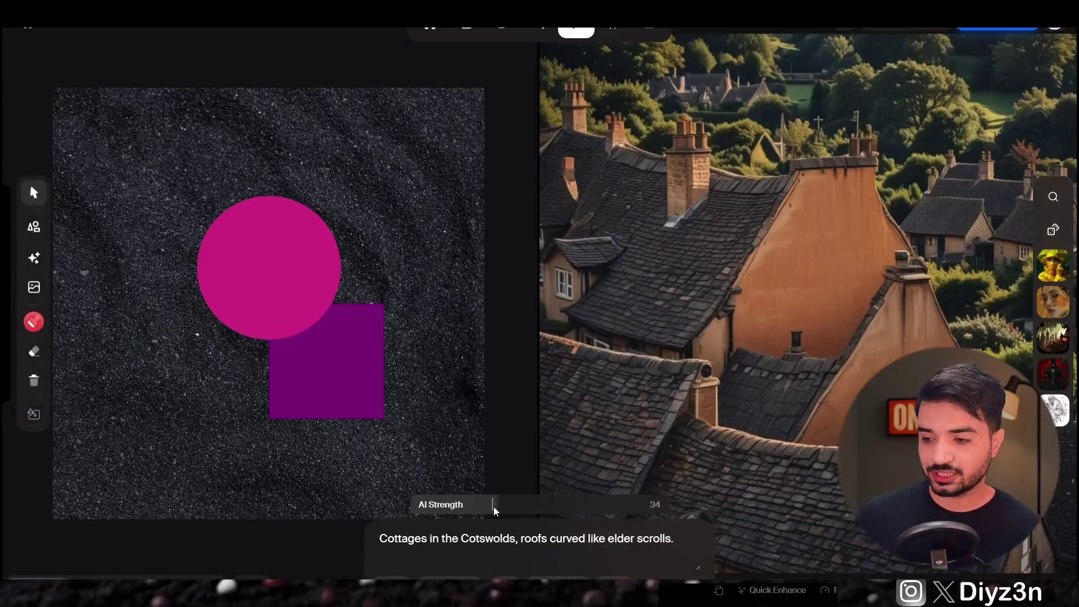
Raise AI Strength to 44, delete the pink circle and purple square, and make the background white
{"action": "left_click_drag", "start_coordinate": [495, 510], "coordinate": [524, 508]}
{"action": "left_click", "coordinate": [277, 291]}
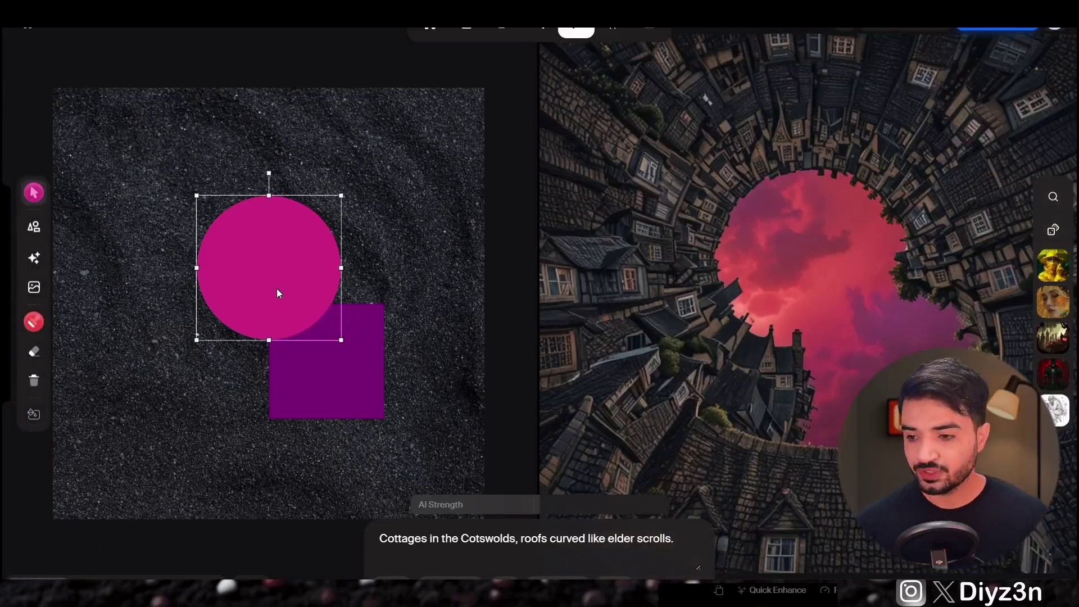
{"action": "key", "text": "Delete"}
{"action": "left_click", "coordinate": [309, 330]}
{"action": "key", "text": "Delete"}
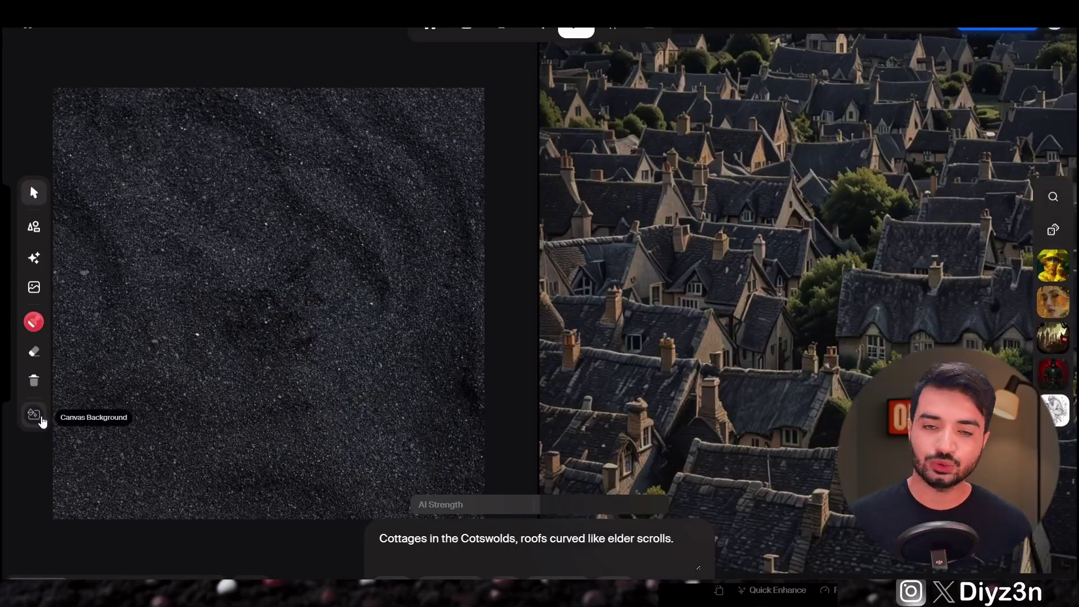
{"action": "left_click", "coordinate": [33, 415]}
{"action": "left_click", "coordinate": [78, 160]}
{"action": "left_click", "coordinate": [251, 93]}
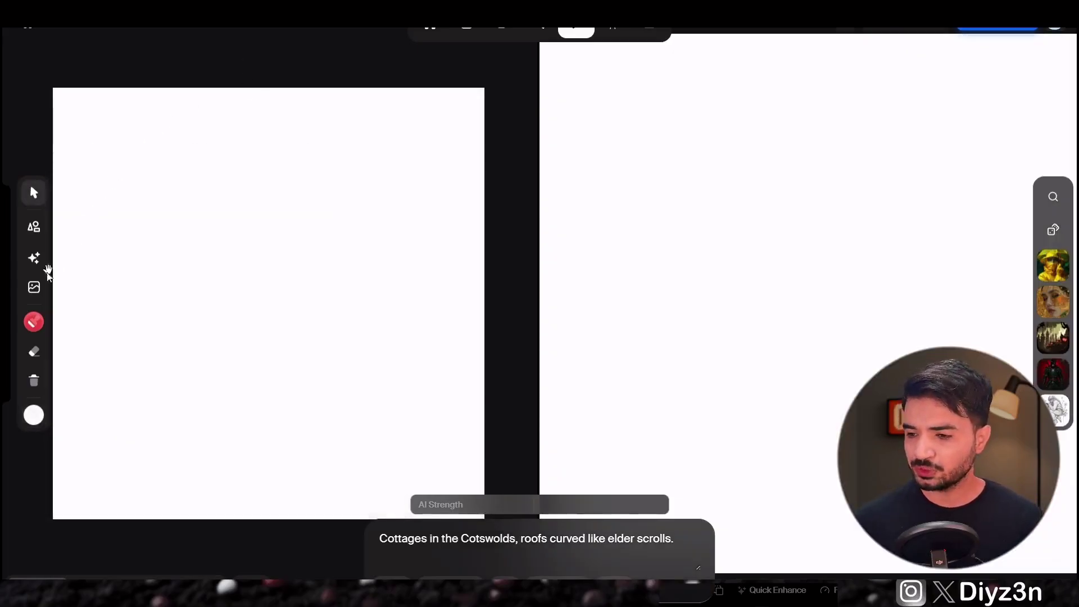
Upload the chess knight image and scale it to fill the canvas
{"action": "left_click", "coordinate": [34, 286]}
{"action": "double_click", "coordinate": [231, 209]}
{"action": "left_click_drag", "start_coordinate": [241, 352], "coordinate": [150, 257]}
{"action": "left_click_drag", "start_coordinate": [340, 371], "coordinate": [683, 606]}
{"action": "left_click_drag", "start_coordinate": [371, 315], "coordinate": [212, 272]}
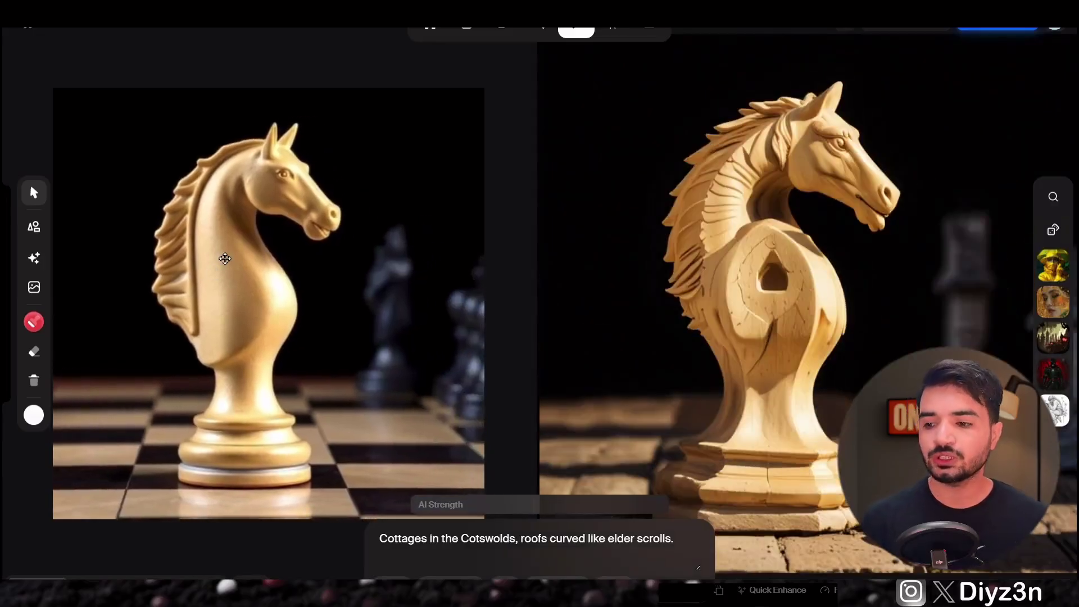
Set the brush colour to black
{"action": "left_click", "coordinate": [36, 325]}
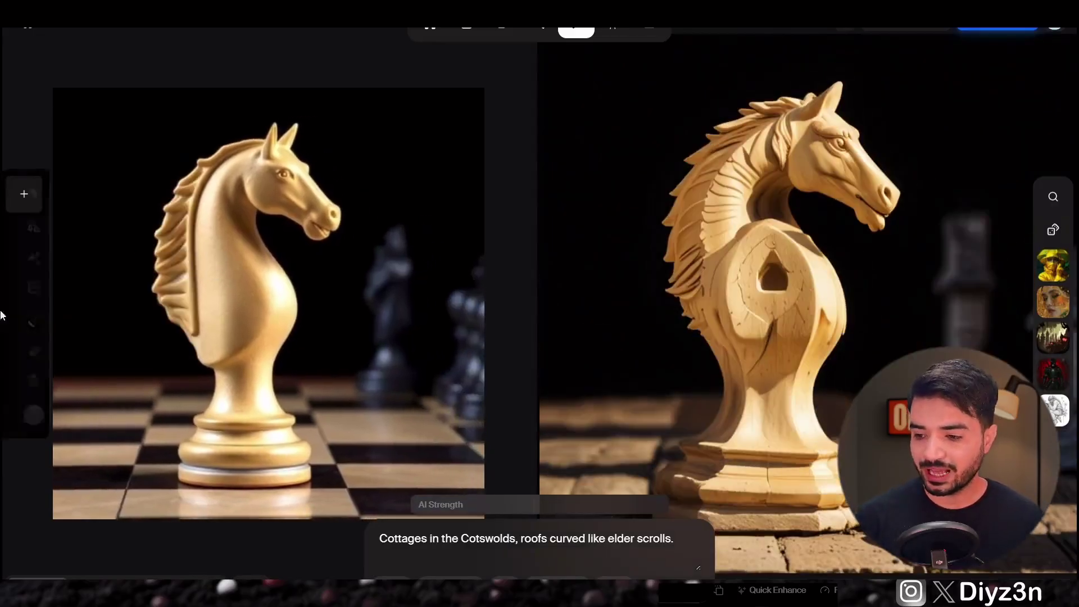
{"action": "left_click", "coordinate": [33, 324]}
{"action": "left_click", "coordinate": [68, 125]}
{"action": "left_click", "coordinate": [133, 144]}
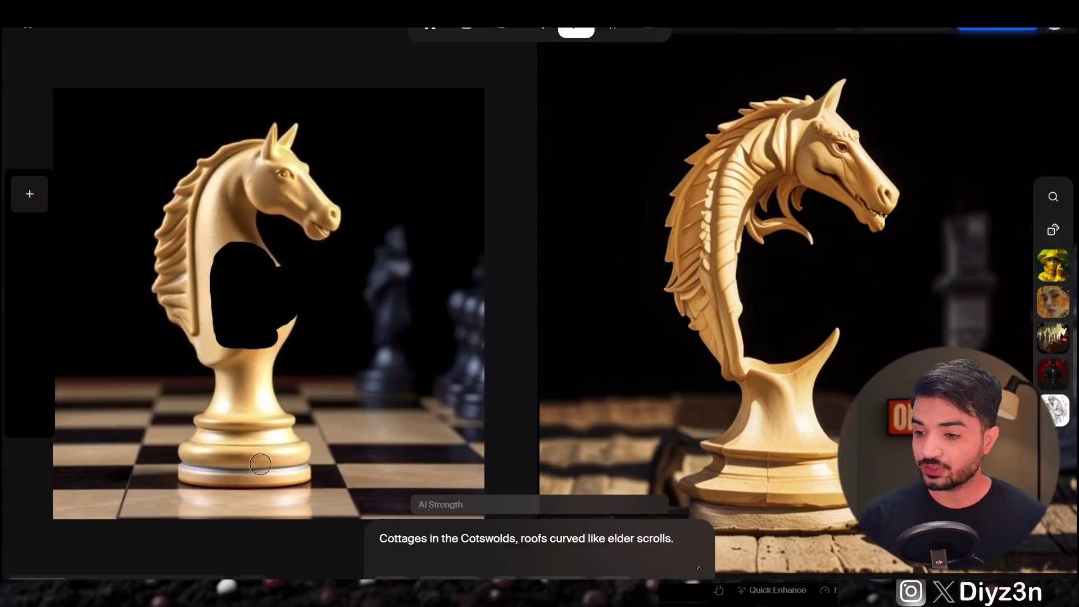
Sample the knight's gold wood colour and paint a bar across the black hole
{"action": "left_click", "coordinate": [30, 361]}
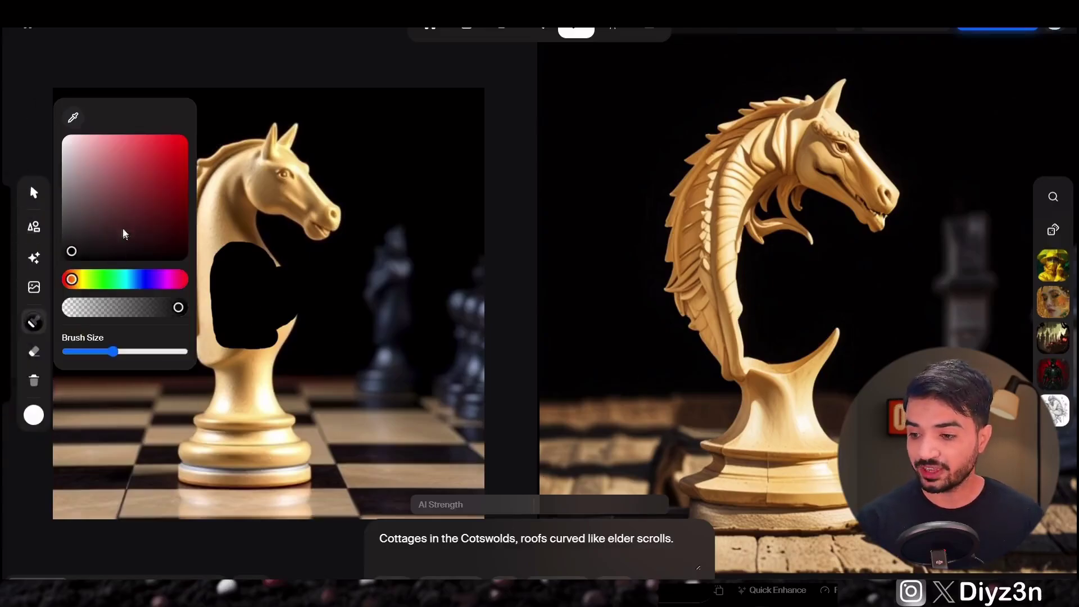
{"action": "left_click", "coordinate": [73, 118]}
{"action": "left_click", "coordinate": [218, 232]}
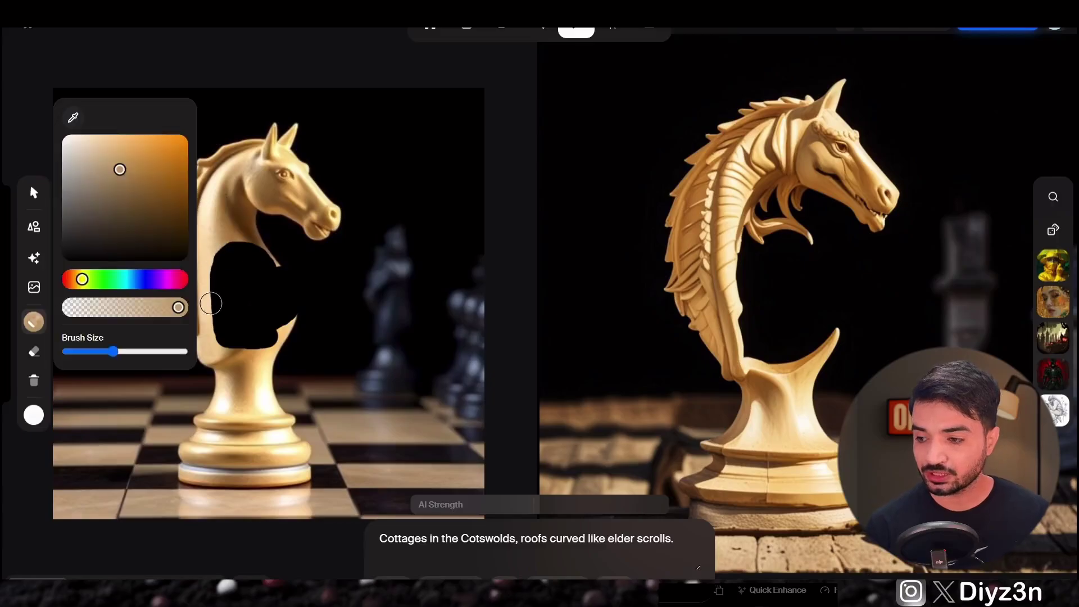
{"action": "left_click_drag", "start_coordinate": [211, 302], "coordinate": [233, 300]}
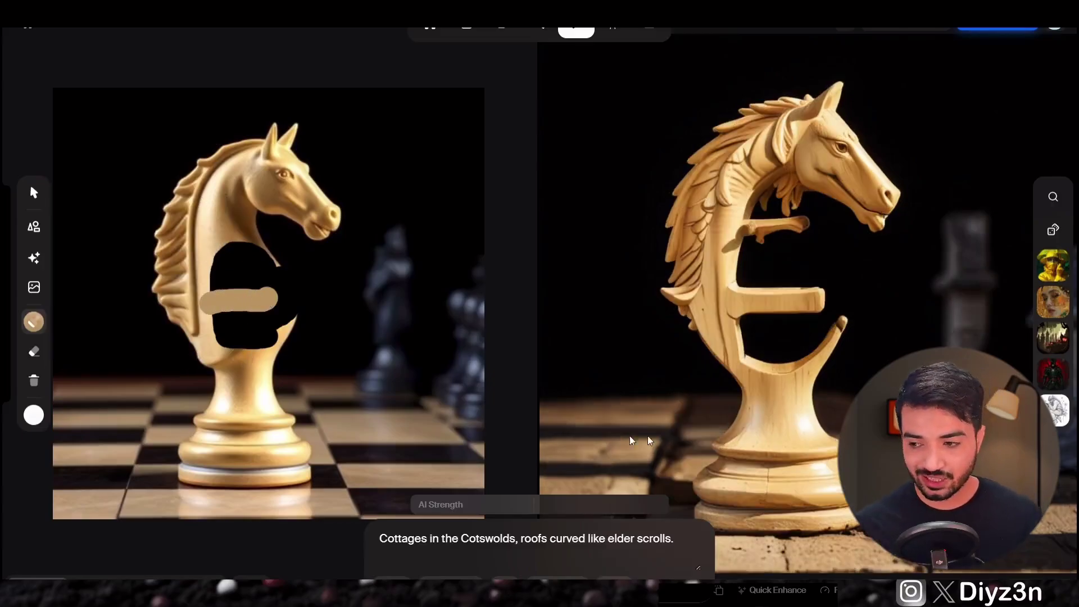
Rewrite the prompt to 'chess wood with ultra detail' and adjust AI Strength
{"action": "key", "text": "ctrl+a"}
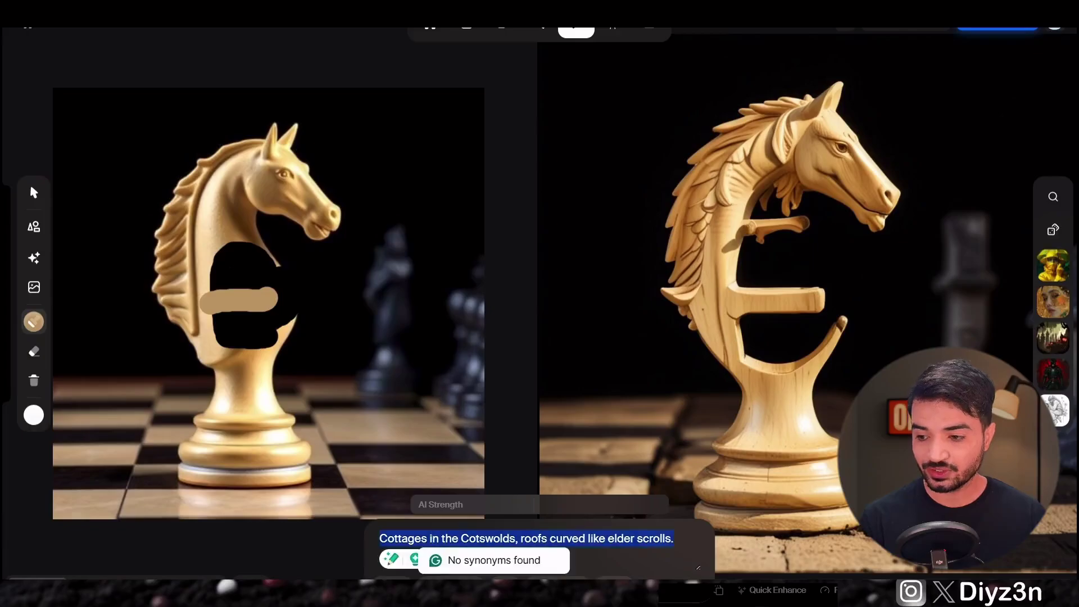
{"action": "type", "text": "chess"}
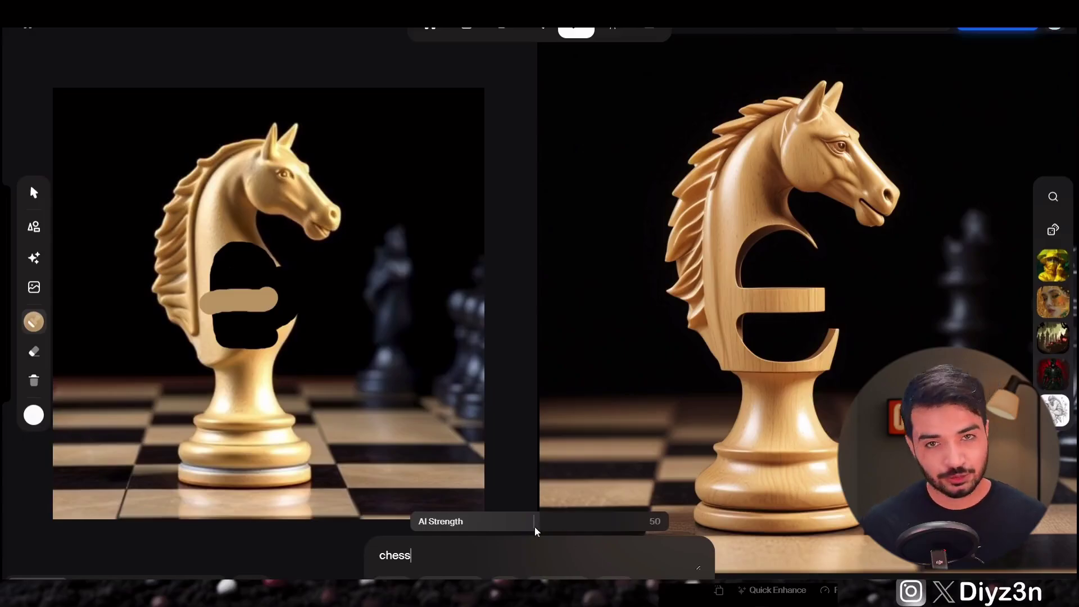
{"action": "mouse_move", "coordinate": [549, 532]}
{"action": "left_mouse_down"}
{"action": "mouse_move", "coordinate": [599, 531]}
{"action": "mouse_move", "coordinate": [506, 521]}
{"action": "mouse_move", "coordinate": [536, 524]}
{"action": "left_mouse_up"}
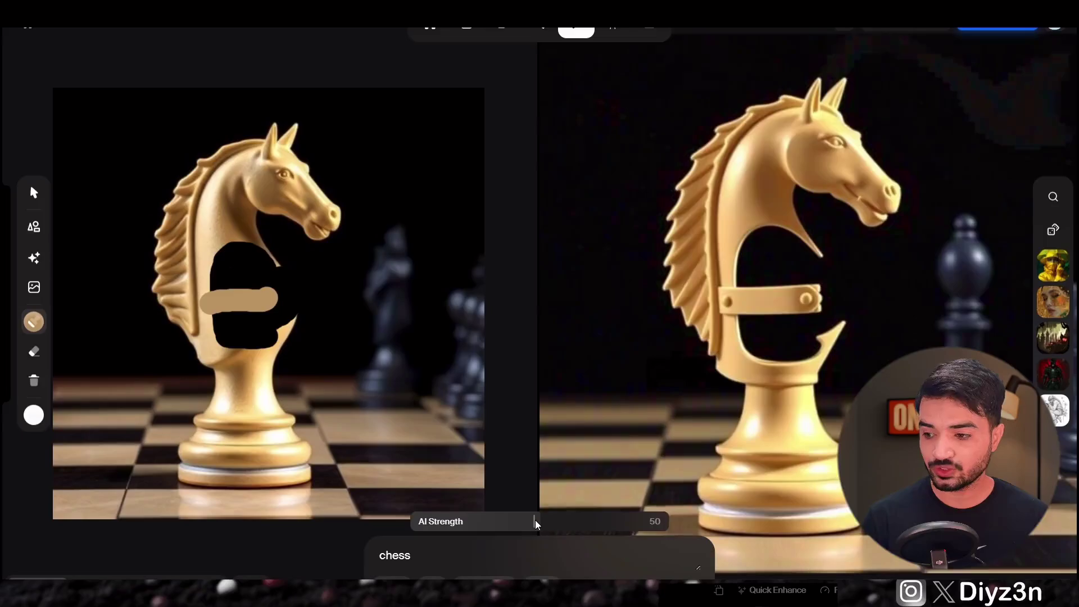
{"action": "left_click", "coordinate": [506, 556]}
{"action": "type", "text": "wood"}
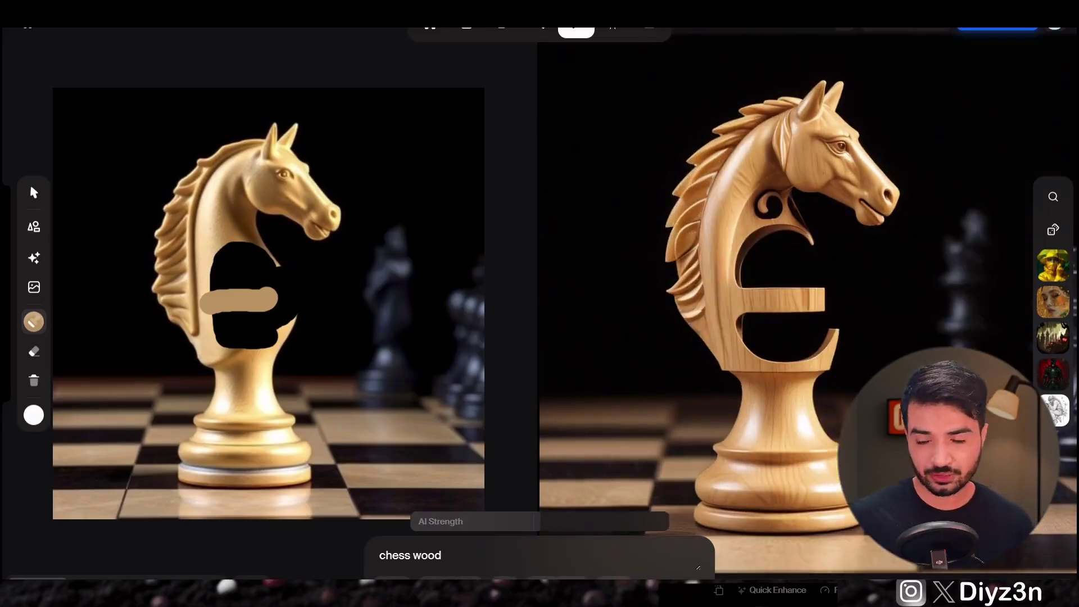
{"action": "type", "text": " with ultra details"}
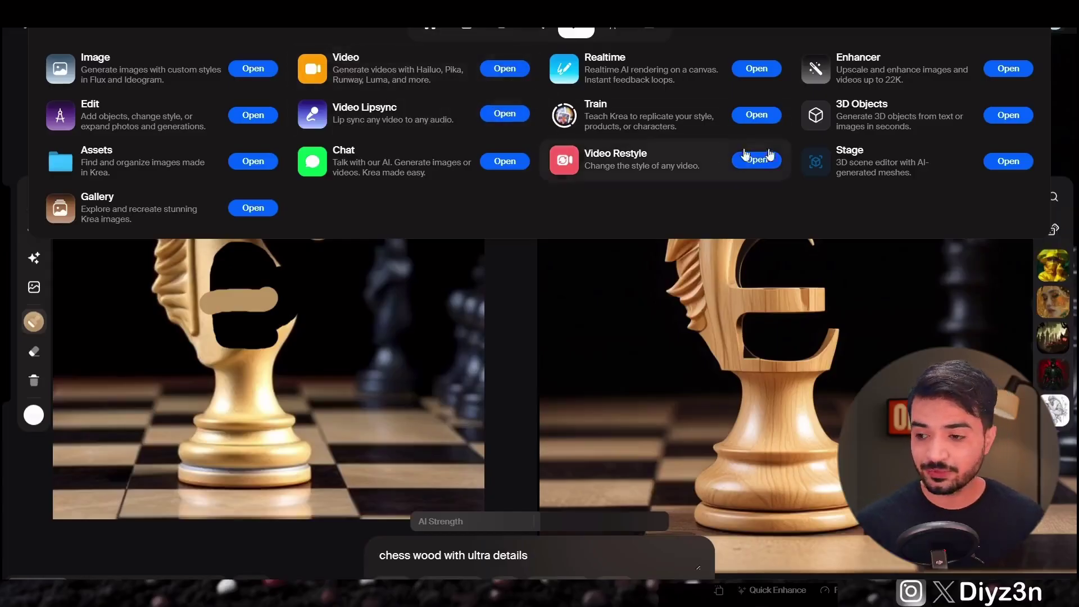
Open the image-to-3D generator and upload the wooden knight image
{"action": "left_click", "coordinate": [899, 120]}
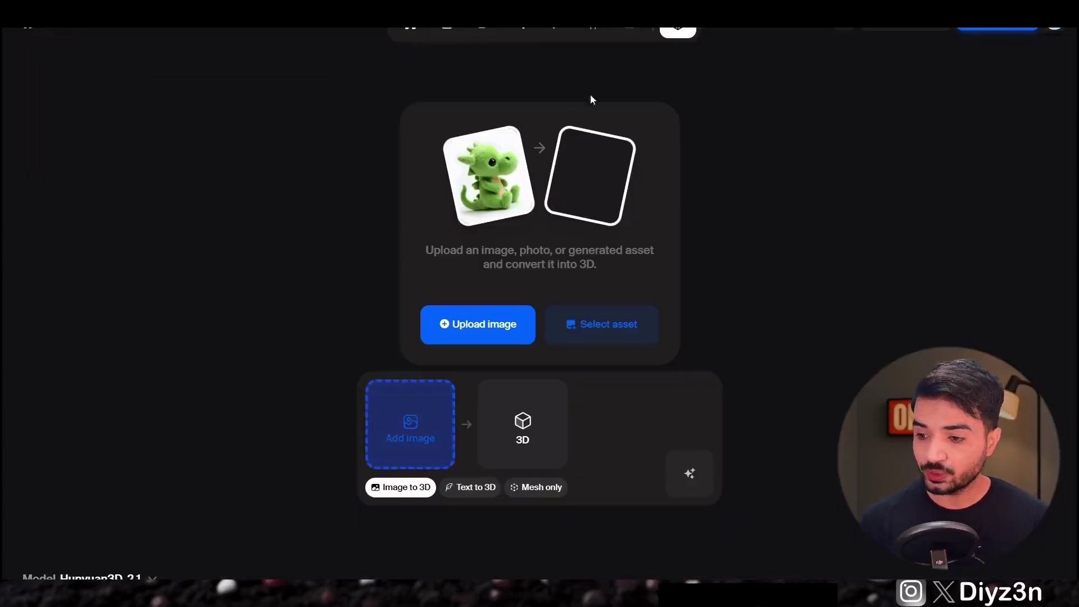
{"action": "left_click", "coordinate": [465, 320]}
{"action": "double_click", "coordinate": [191, 182]}
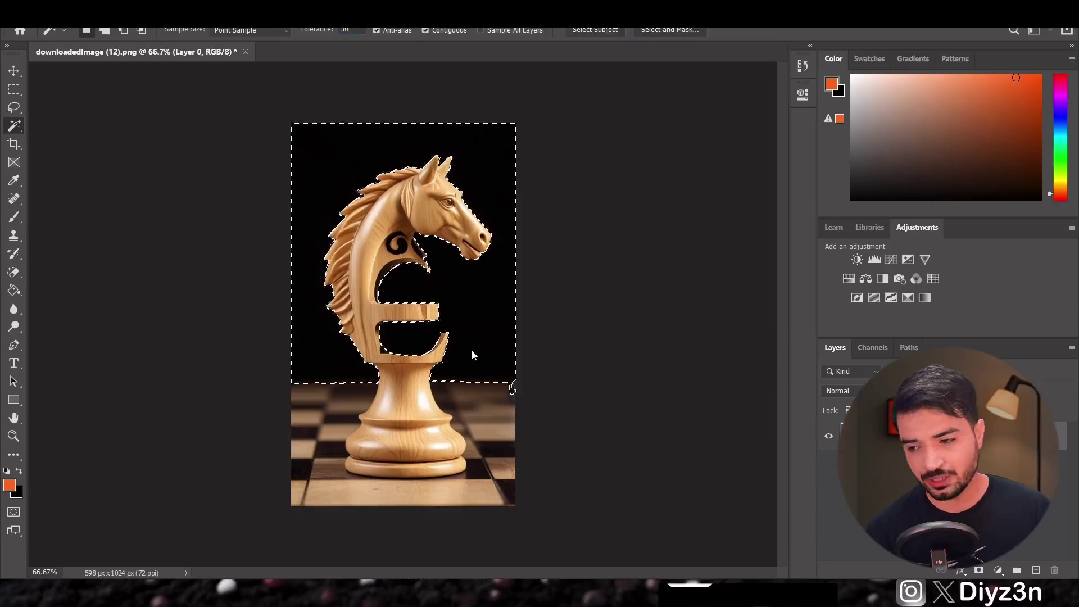
Delete the black background and, using Quick Selection, the board around the knight
{"action": "key", "text": "Delete"}
{"action": "left_click", "coordinate": [489, 478]}
{"action": "right_click", "coordinate": [13, 126]}
{"action": "left_click", "coordinate": [64, 138]}
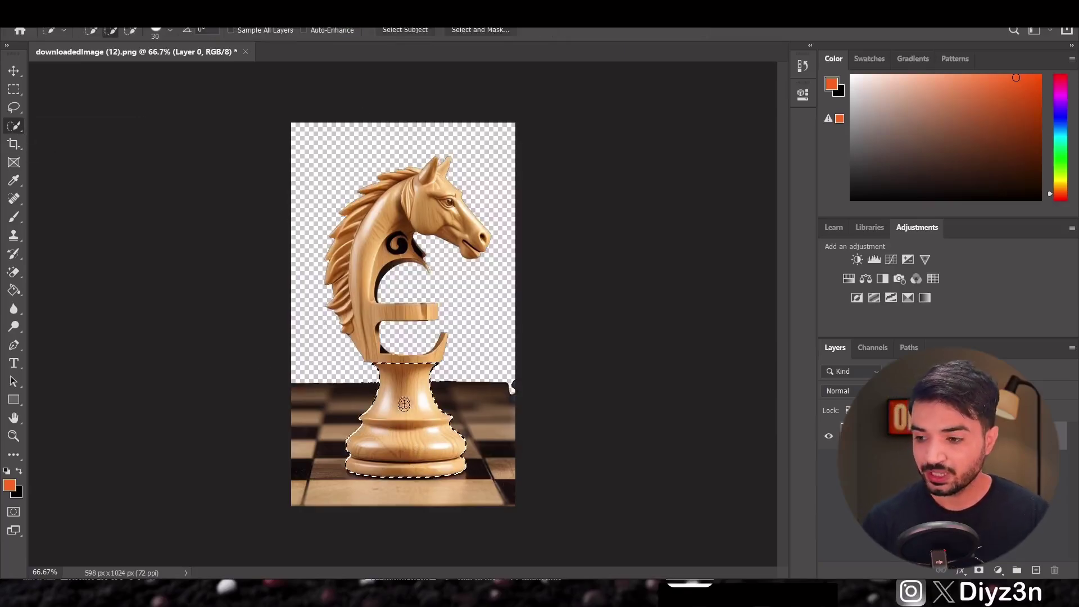
{"action": "left_click_drag", "start_coordinate": [381, 236], "coordinate": [428, 311]}
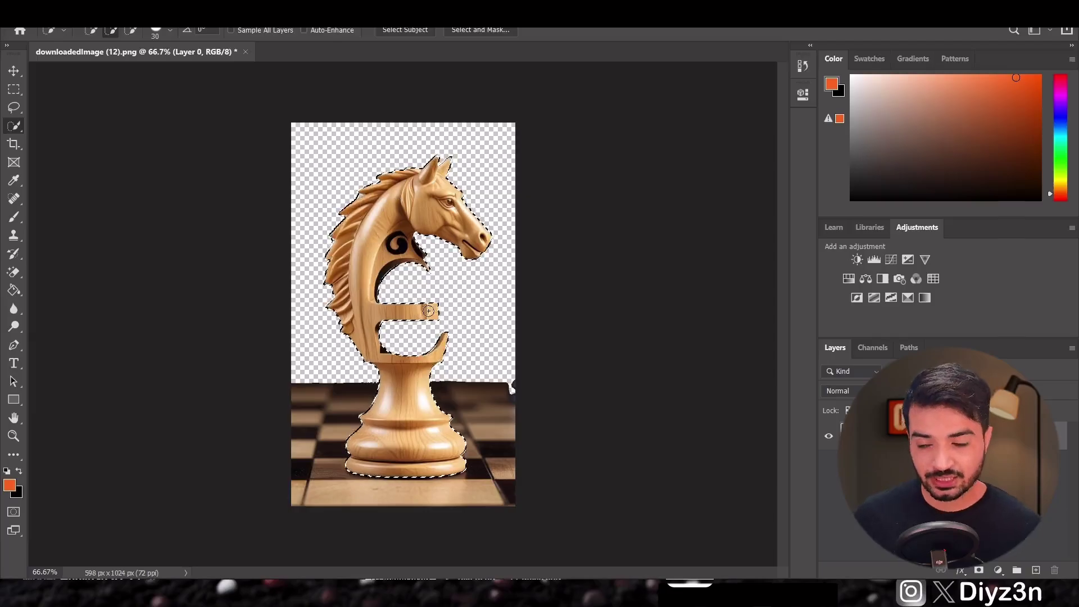
{"action": "key", "text": "Delete"}
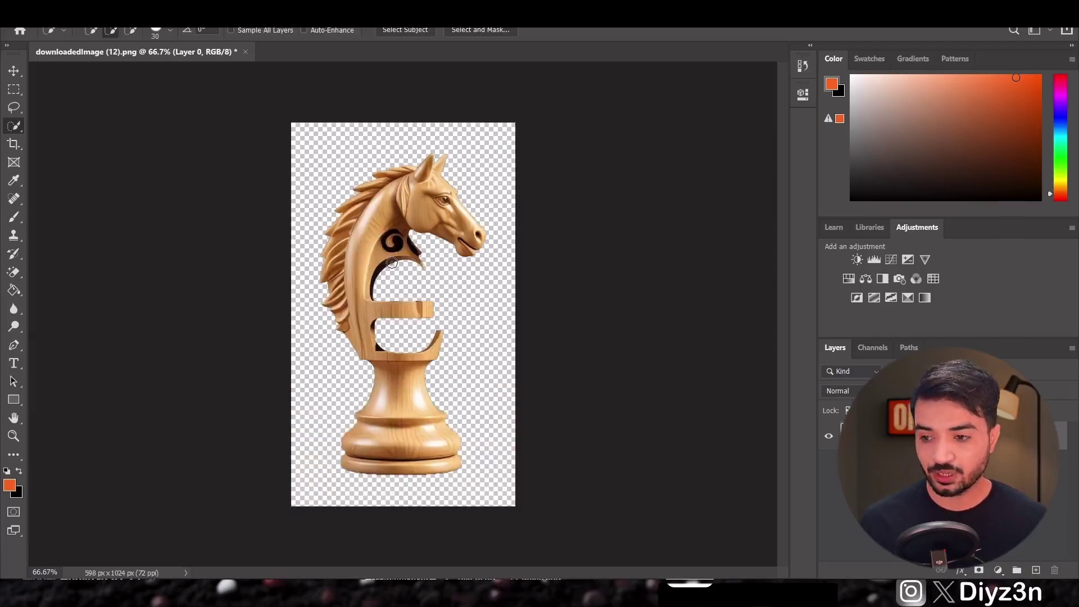
Select and delete the dark patch inside the neck swirl, then clear the selection
{"action": "scroll", "coordinate": [344, 234], "scroll_direction": "up", "scroll_amount": 3, "text": "alt"}
{"action": "scroll", "coordinate": [345, 234], "scroll_direction": "up", "scroll_amount": 3}
{"action": "left_click_drag", "start_coordinate": [14, 126], "coordinate": [82, 152]}
{"action": "left_click", "coordinate": [407, 234]}
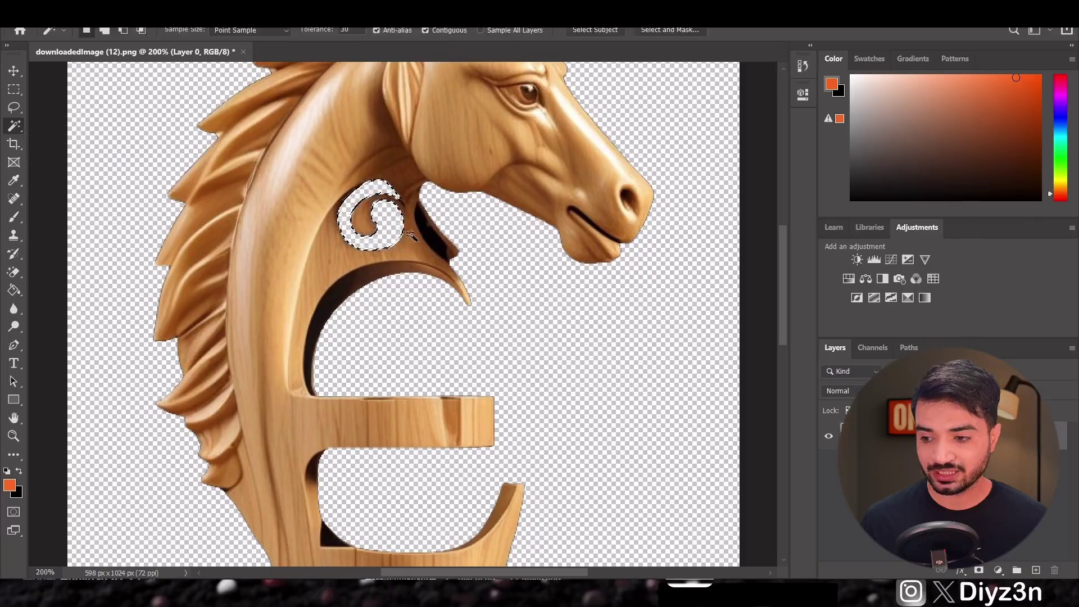
{"action": "left_click", "coordinate": [331, 535]}
{"action": "key", "text": "Delete"}
{"action": "left_click", "coordinate": [408, 509]}
{"action": "left_click", "coordinate": [14, 89]}
Switch to the Eraser for cleaning leftovers and fit the whole knight in view
{"action": "left_click", "coordinate": [585, 337]}
{"action": "right_click", "coordinate": [16, 218]}
{"action": "right_click", "coordinate": [15, 272]}
{"action": "left_click", "coordinate": [42, 274]}
{"action": "right_click", "coordinate": [482, 258]}
{"action": "key", "text": "Escape"}
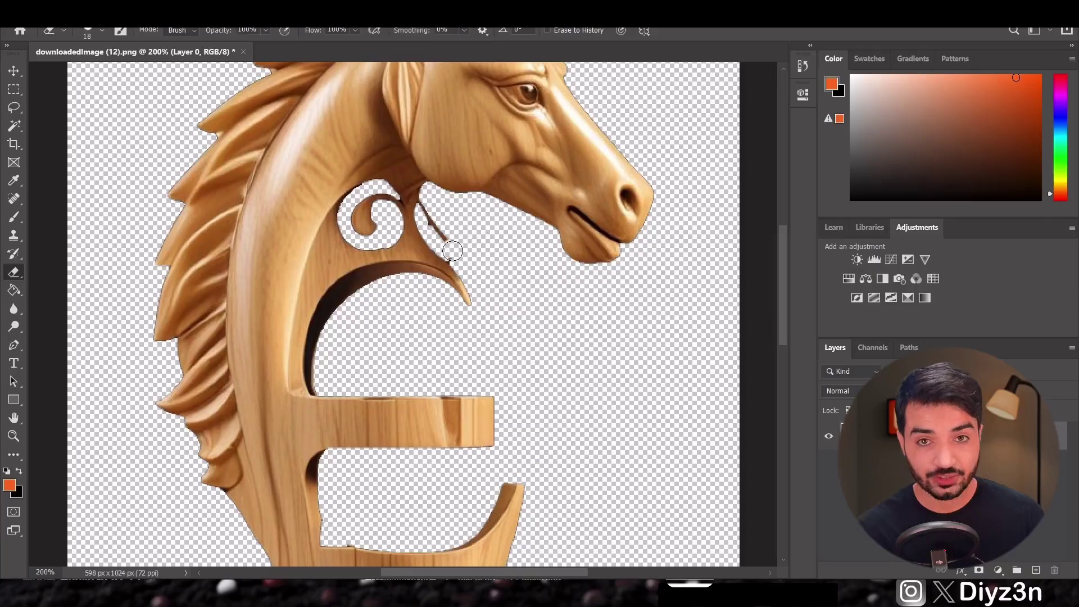
{"action": "key", "text": "ctrl+minus"}
{"action": "key", "text": "ctrl+minus"}
{"action": "key", "text": "ctrl+minus"}
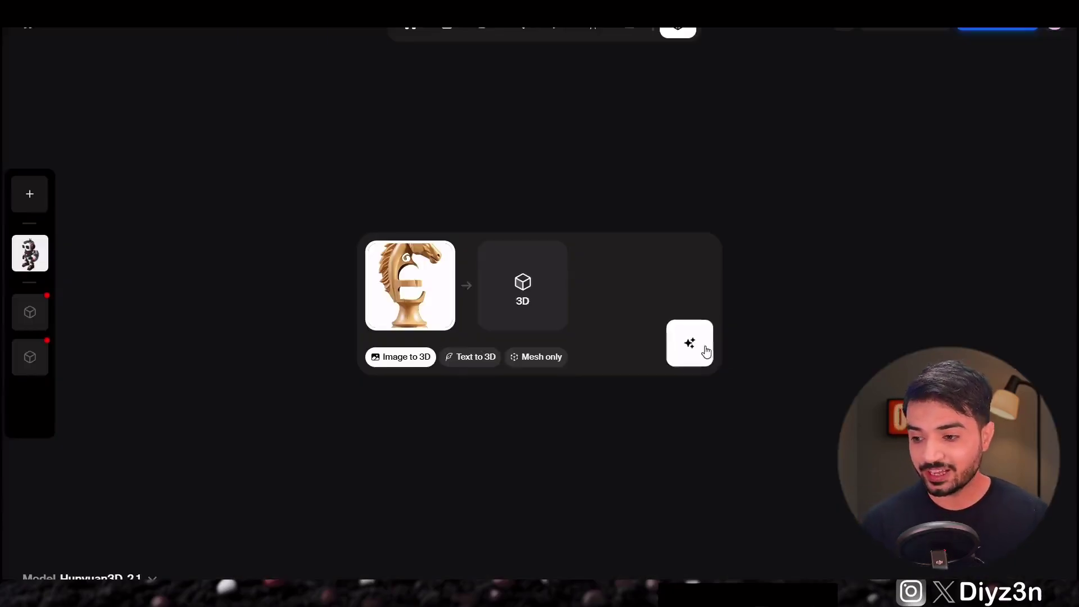
Generate a 3D knight from the cleaned image and rotate it to inspect the result
{"action": "left_click", "coordinate": [705, 349]}
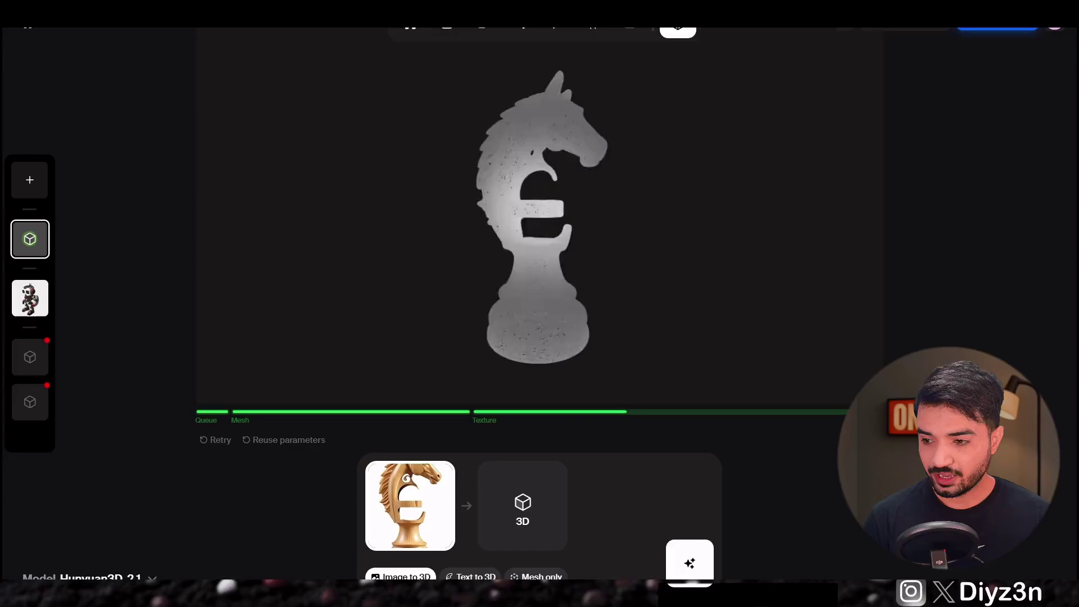
{"action": "left_click_drag", "start_coordinate": [540, 236], "coordinate": [737, 268]}
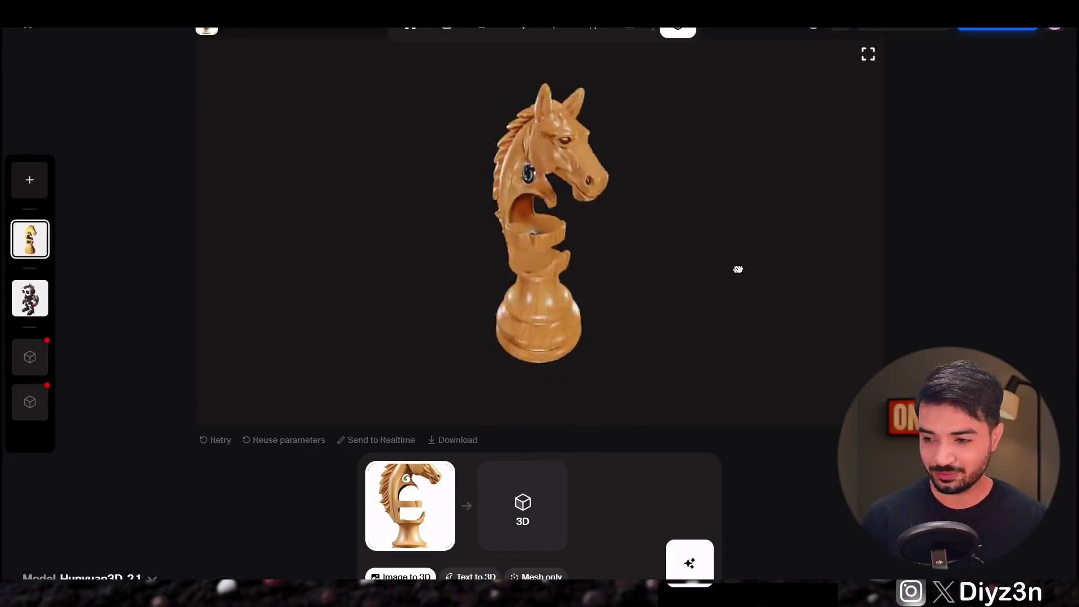
{"action": "left_click_drag", "start_coordinate": [681, 238], "coordinate": [713, 243]}
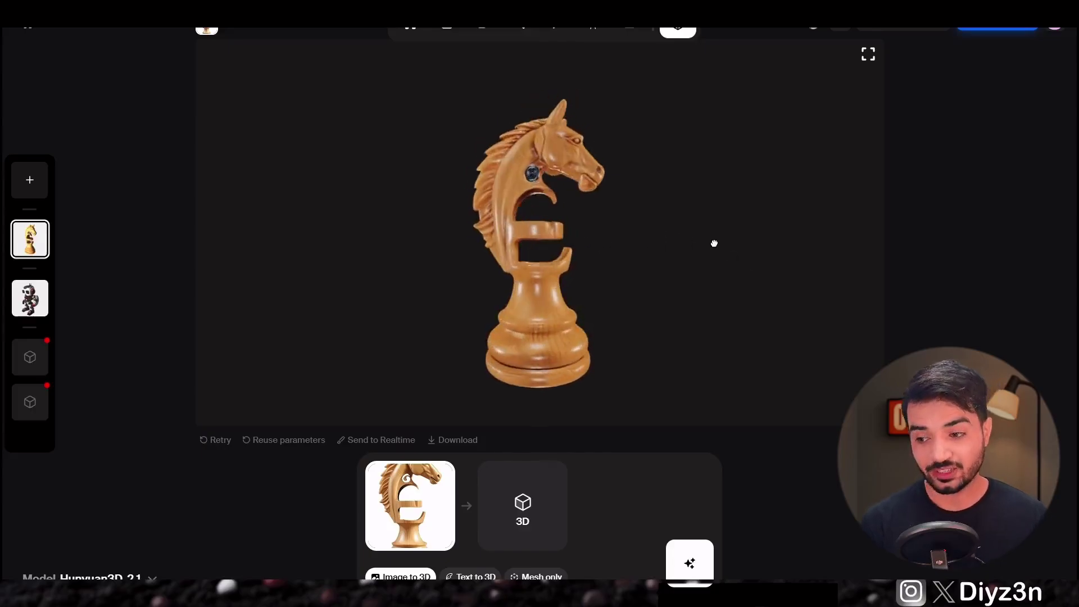
Download the 3D model as an FBX file
{"action": "left_click", "coordinate": [459, 445]}
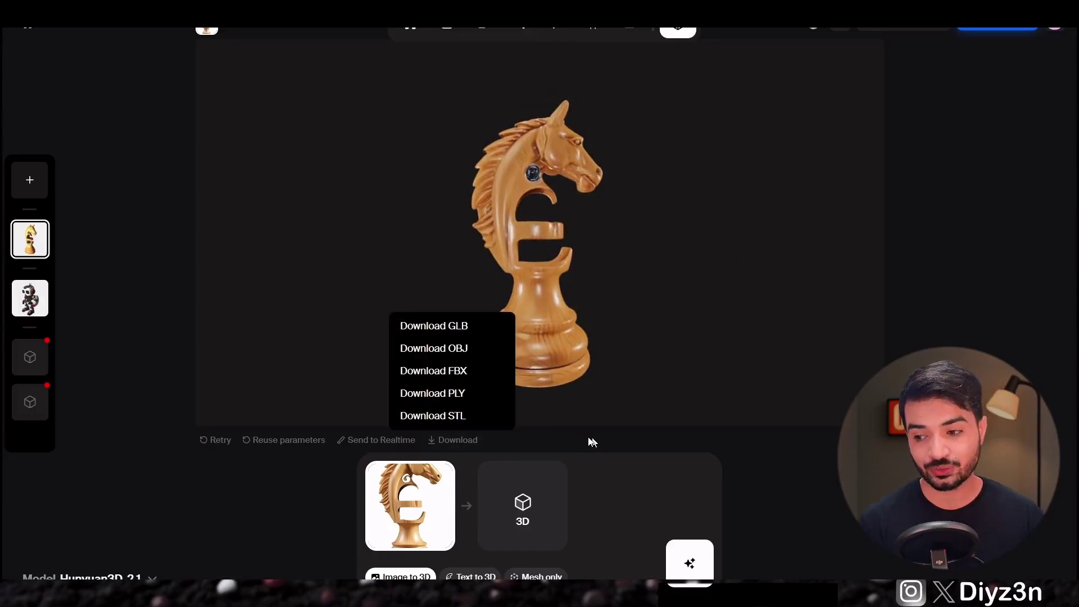
{"action": "left_click", "coordinate": [448, 372]}
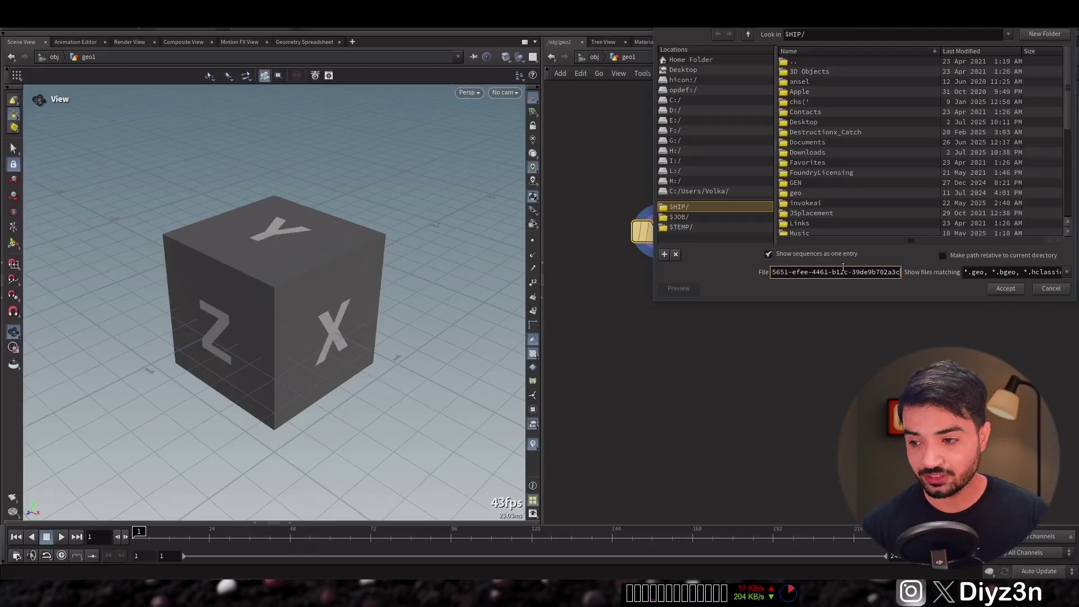
{"action": "key", "text": "Return"}
Load output.fbx and add a Match Size node set to Scale to Fit
{"action": "double_click", "coordinate": [810, 70]}
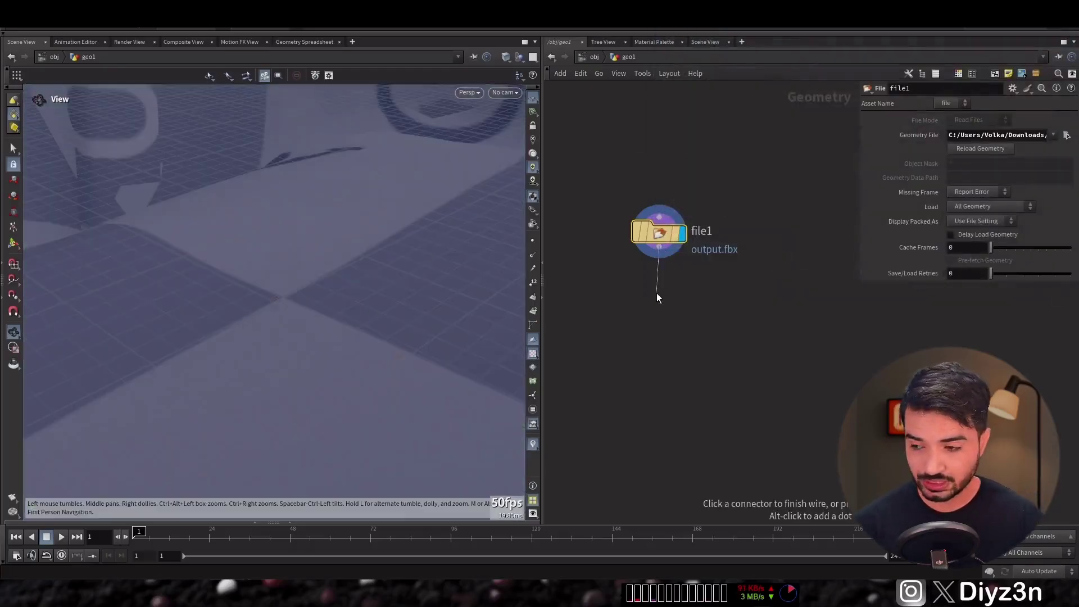
{"action": "key", "text": "Tab"}
{"action": "type", "text": "mat"}
{"action": "left_click", "coordinate": [750, 335]}
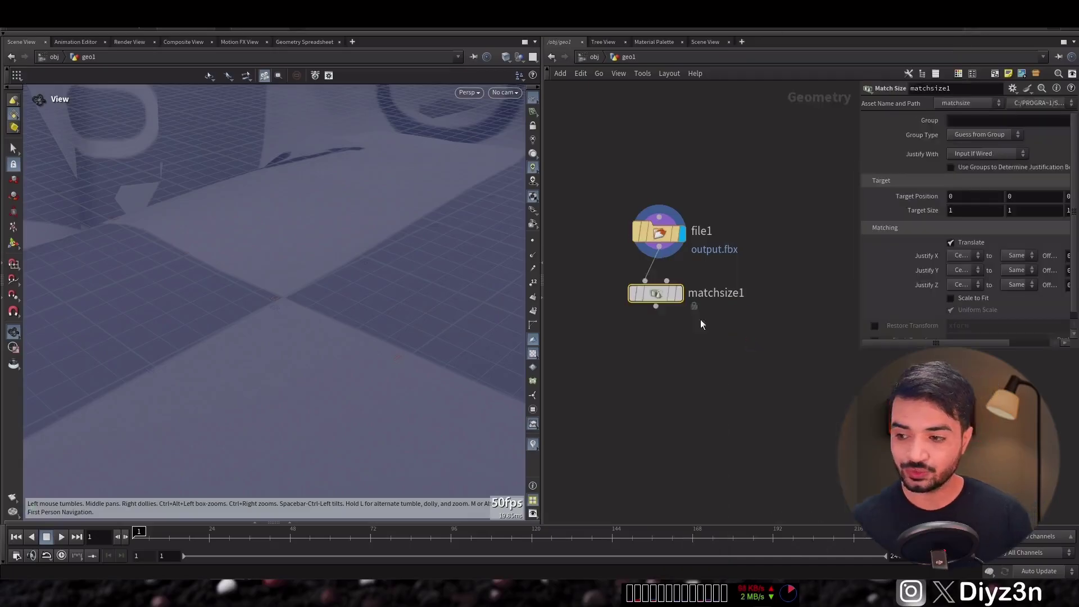
{"action": "left_click", "coordinate": [951, 299]}
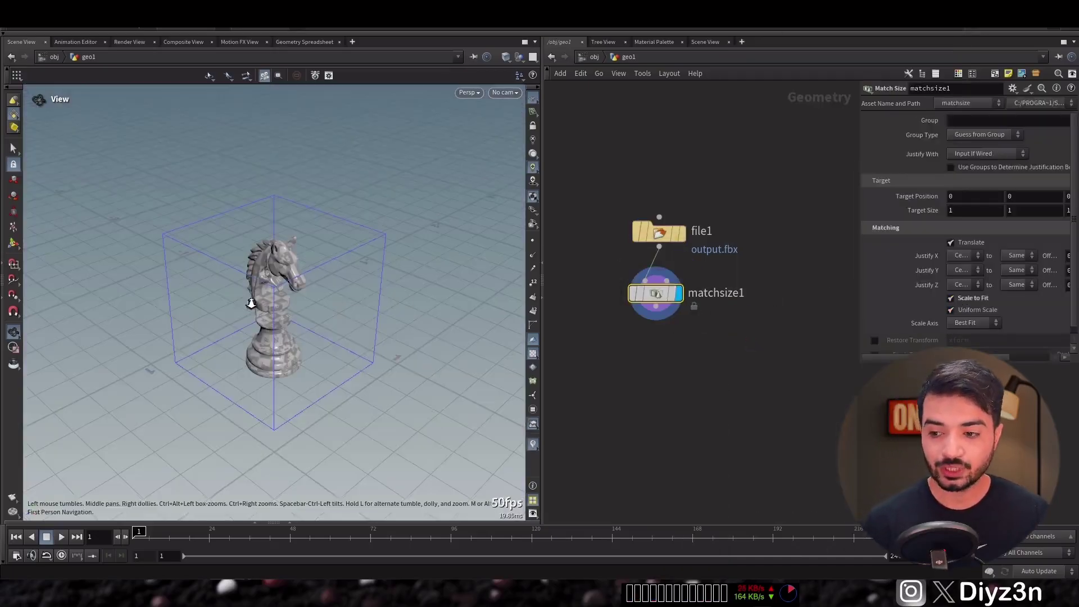
{"action": "right_click_drag", "start_coordinate": [252, 303], "coordinate": [306, 324]}
{"action": "left_click_drag", "start_coordinate": [305, 324], "coordinate": [368, 293]}
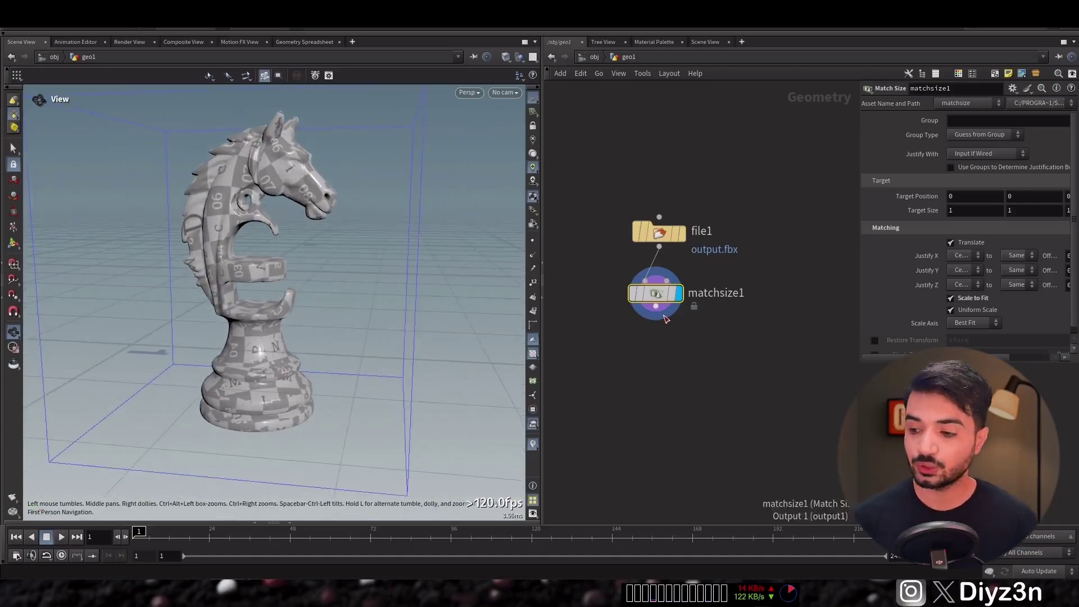
Add a UV Quick Shade node and display the wood-textured knight
{"action": "key", "text": "Tab"}
{"action": "type", "text": "qui"}
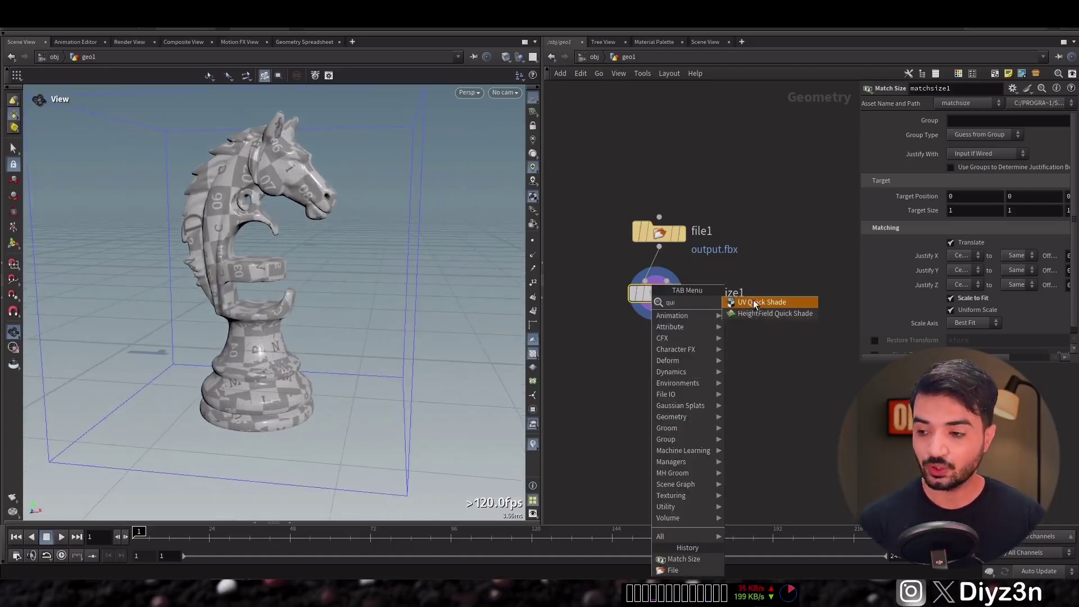
{"action": "left_click", "coordinate": [755, 304]}
{"action": "left_click", "coordinate": [676, 375]}
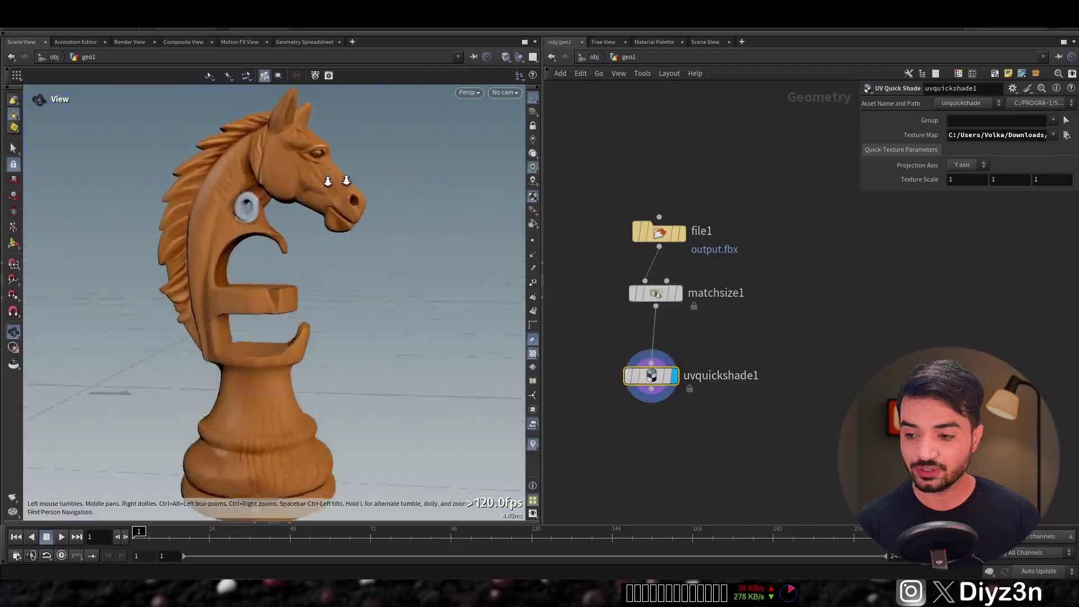
{"action": "scroll", "coordinate": [204, 357], "scroll_direction": "up", "scroll_amount": 10}
{"action": "left_click_drag", "start_coordinate": [203, 357], "coordinate": [227, 323]}
{"action": "right_click_drag", "start_coordinate": [226, 322], "coordinate": [2, 427]}
{"action": "middle_click_drag", "start_coordinate": [289, 405], "coordinate": [264, 364]}
Toggle the wire overlay and wireframe-only display to inspect the knight's mesh
{"action": "key", "text": "shift+w"}
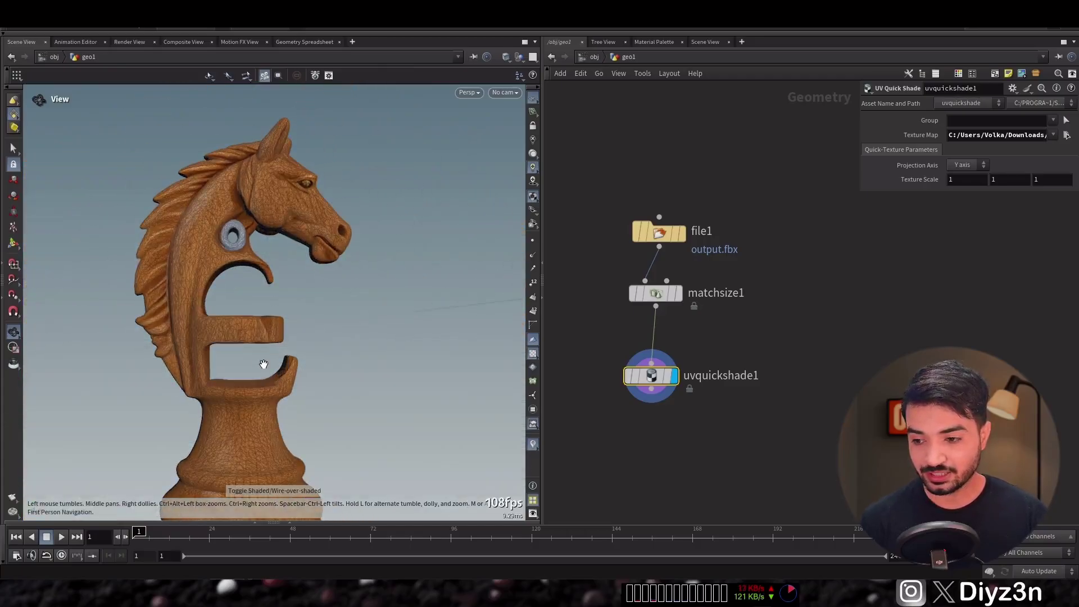
{"action": "key", "text": "shift+w"}
{"action": "mouse_move", "coordinate": [204, 306]}
{"action": "right_mouse_down"}
{"action": "mouse_move", "coordinate": [649, 293]}
{"action": "mouse_move", "coordinate": [112, 320]}
{"action": "right_mouse_up"}
{"action": "middle_click_drag", "start_coordinate": [206, 330], "coordinate": [238, 287]}
{"action": "key", "text": "w"}
{"action": "left_click_drag", "start_coordinate": [239, 286], "coordinate": [227, 322]}
{"action": "mouse_move", "coordinate": [226, 322]}
{"action": "right_mouse_down"}
{"action": "mouse_move", "coordinate": [489, 361]}
{"action": "mouse_move", "coordinate": [277, 361]}
{"action": "right_mouse_up"}
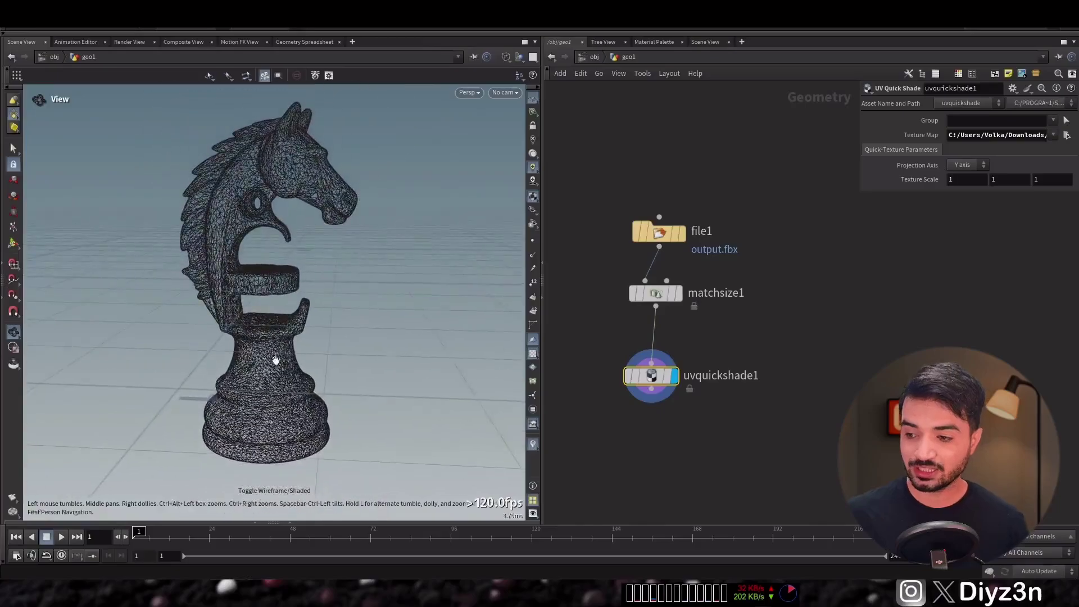
Return to shaded display, add a shelf sphere, and move it over the knight's middle
{"action": "key", "text": "w"}
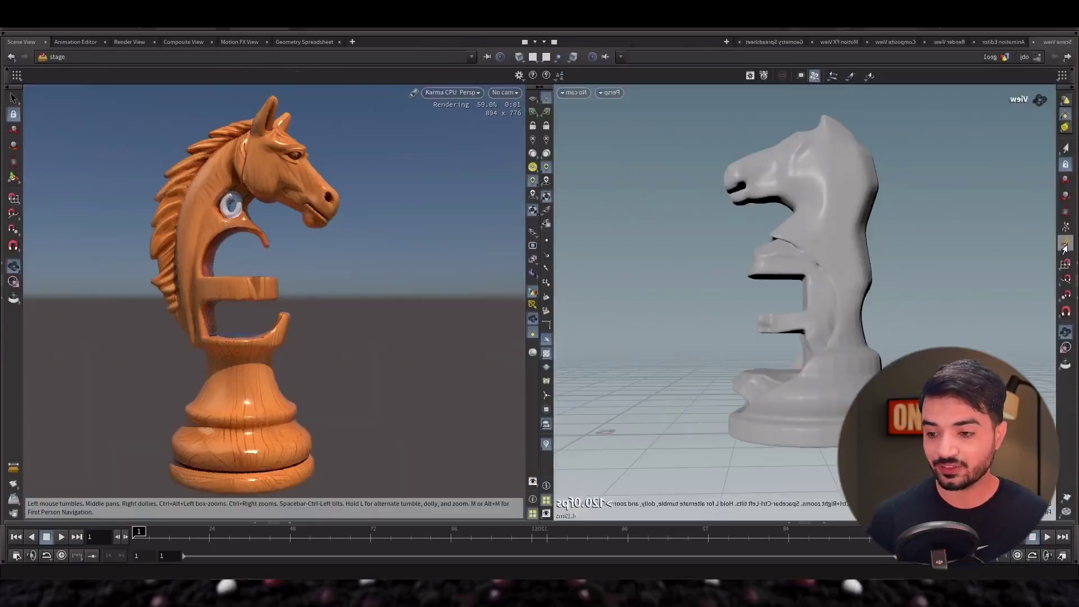
{"action": "left_click", "coordinate": [1065, 247]}
{"action": "mouse_move", "coordinate": [741, 287]}
{"action": "left_mouse_down"}
{"action": "mouse_move", "coordinate": [801, 184]}
{"action": "mouse_move", "coordinate": [709, 163]}
{"action": "mouse_move", "coordinate": [704, 294]}
{"action": "mouse_move", "coordinate": [770, 334]}
{"action": "mouse_move", "coordinate": [741, 287]}
{"action": "mouse_move", "coordinate": [724, 294]}
{"action": "left_mouse_up"}
{"action": "left_click", "coordinate": [440, 91]}
{"action": "left_click", "coordinate": [444, 93]}
{"action": "left_click_drag", "start_coordinate": [276, 352], "coordinate": [98, 363], "text": "alt"}
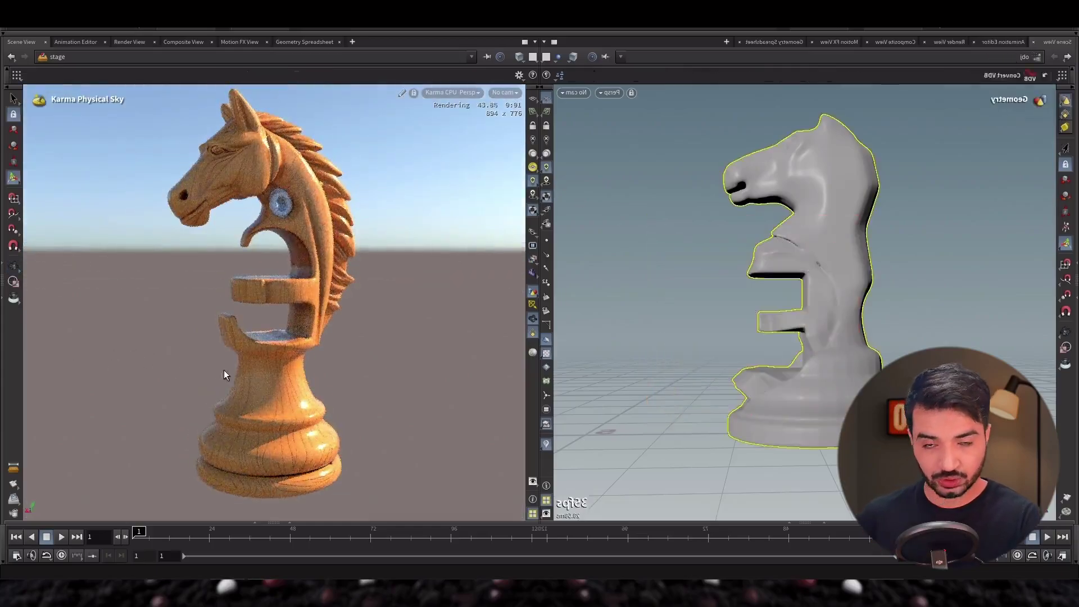